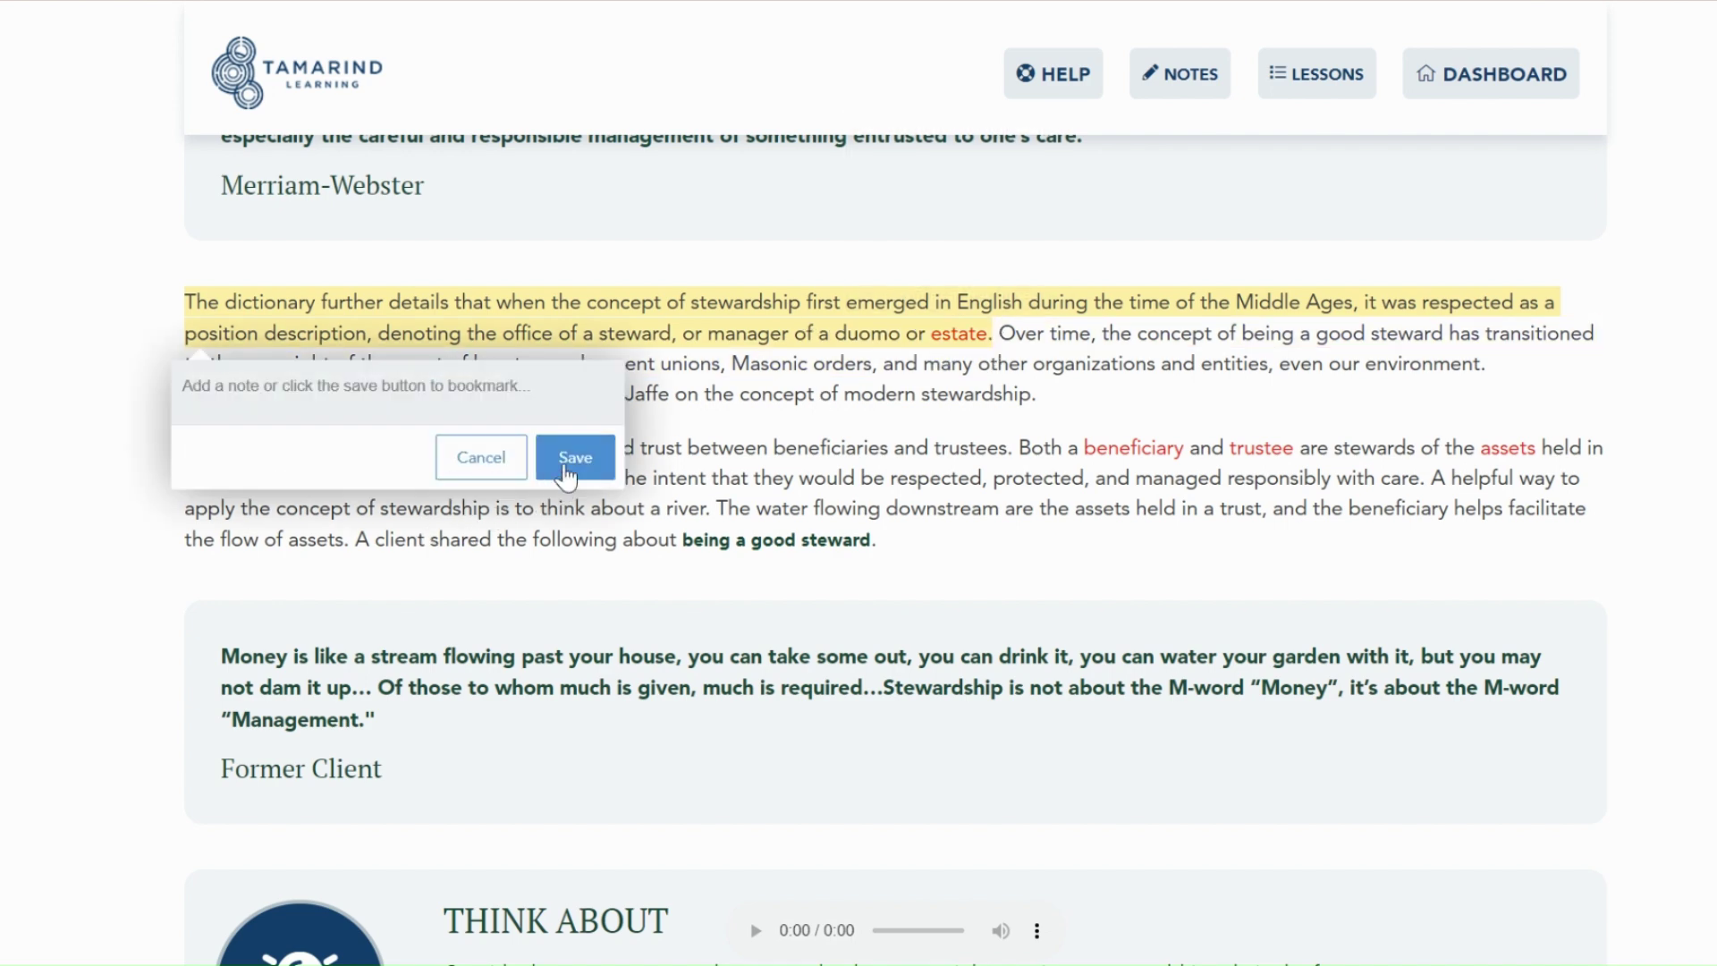
- Save the highlighted dictionary sentence as a bookmark and view its details from the notes list
click(565, 458)
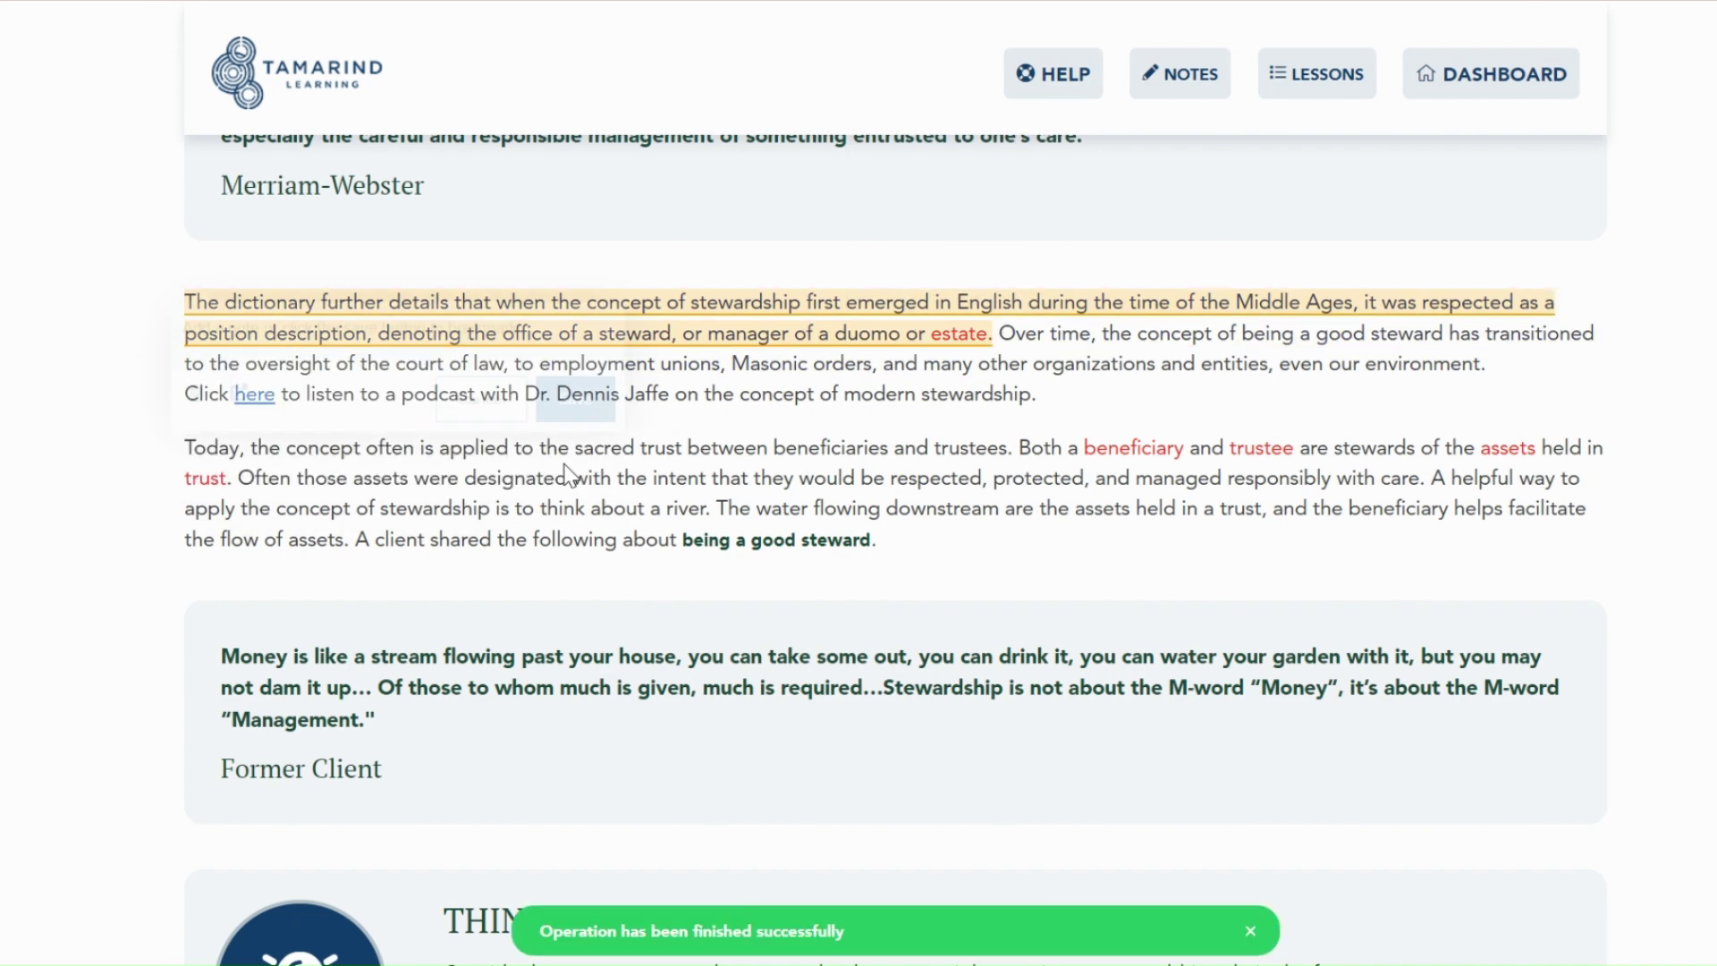
click(1207, 81)
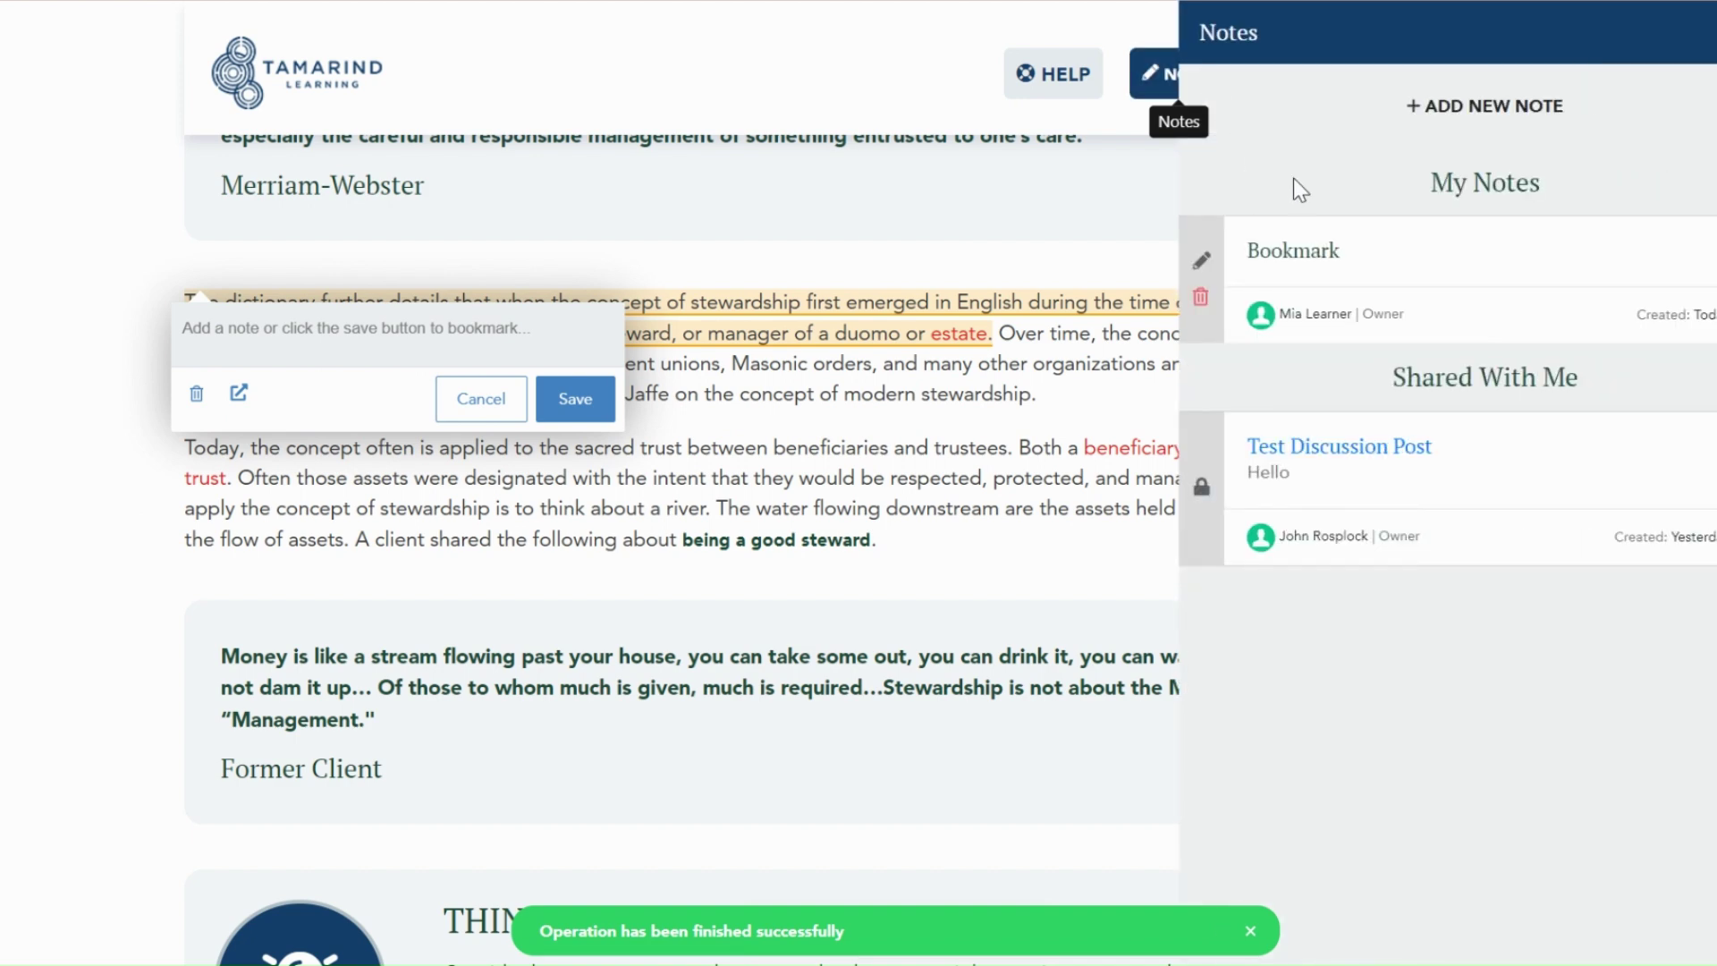
click(1293, 245)
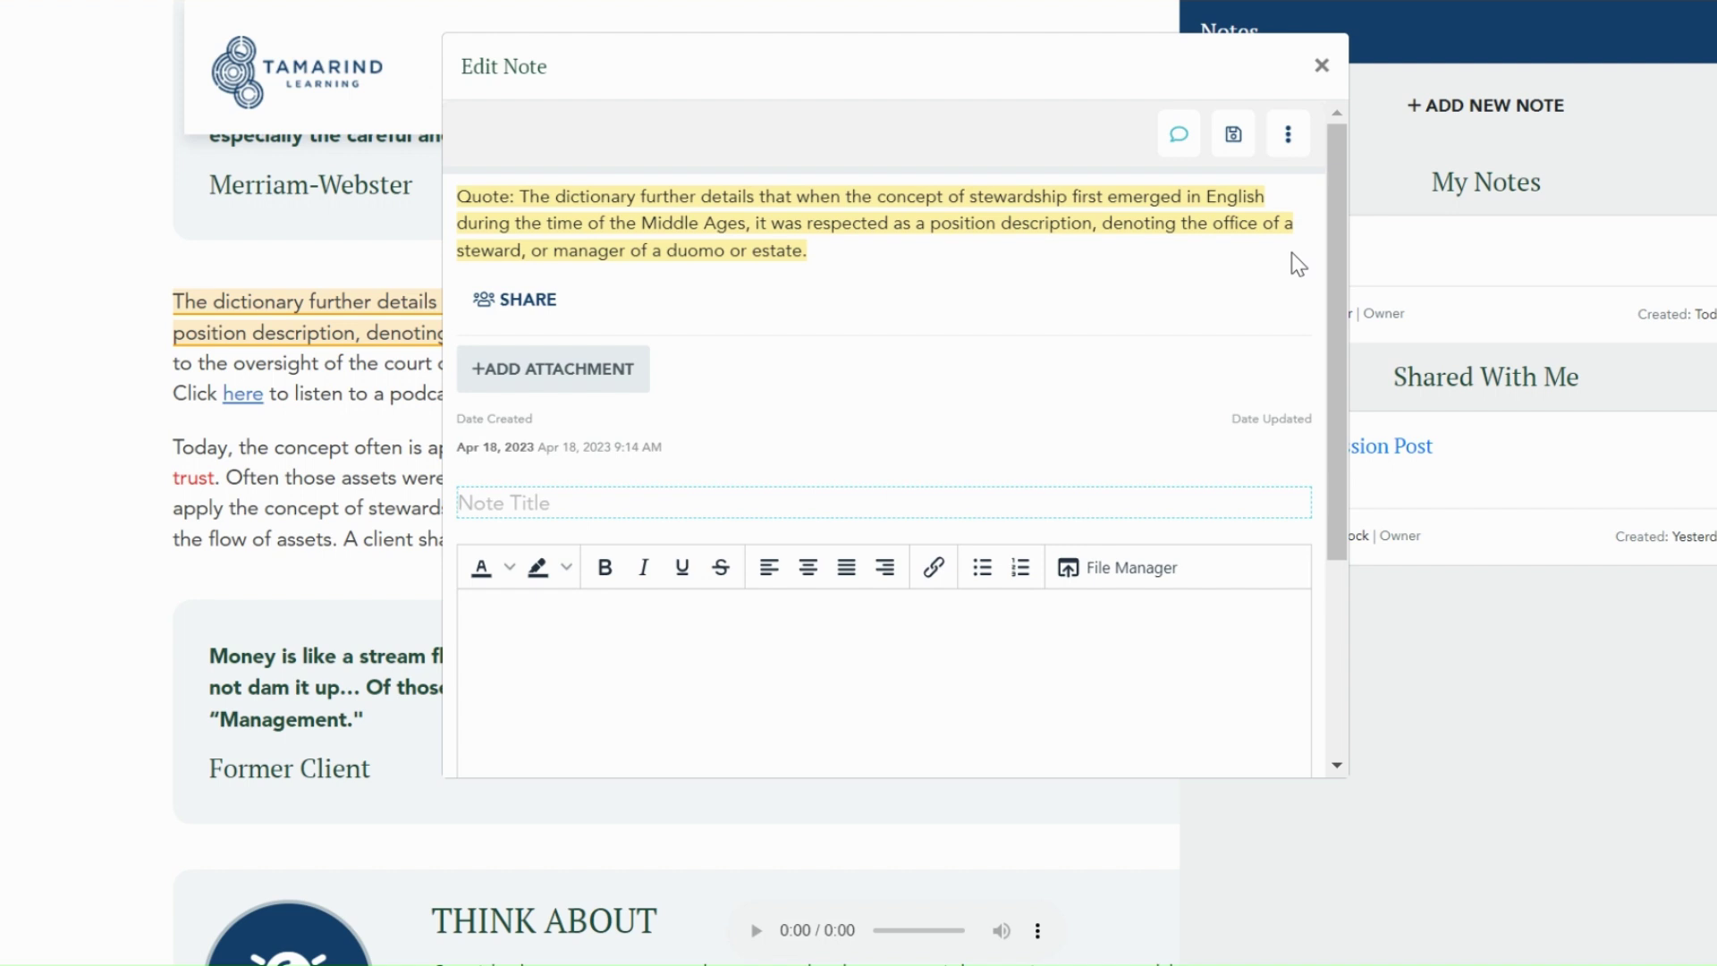
click(1322, 66)
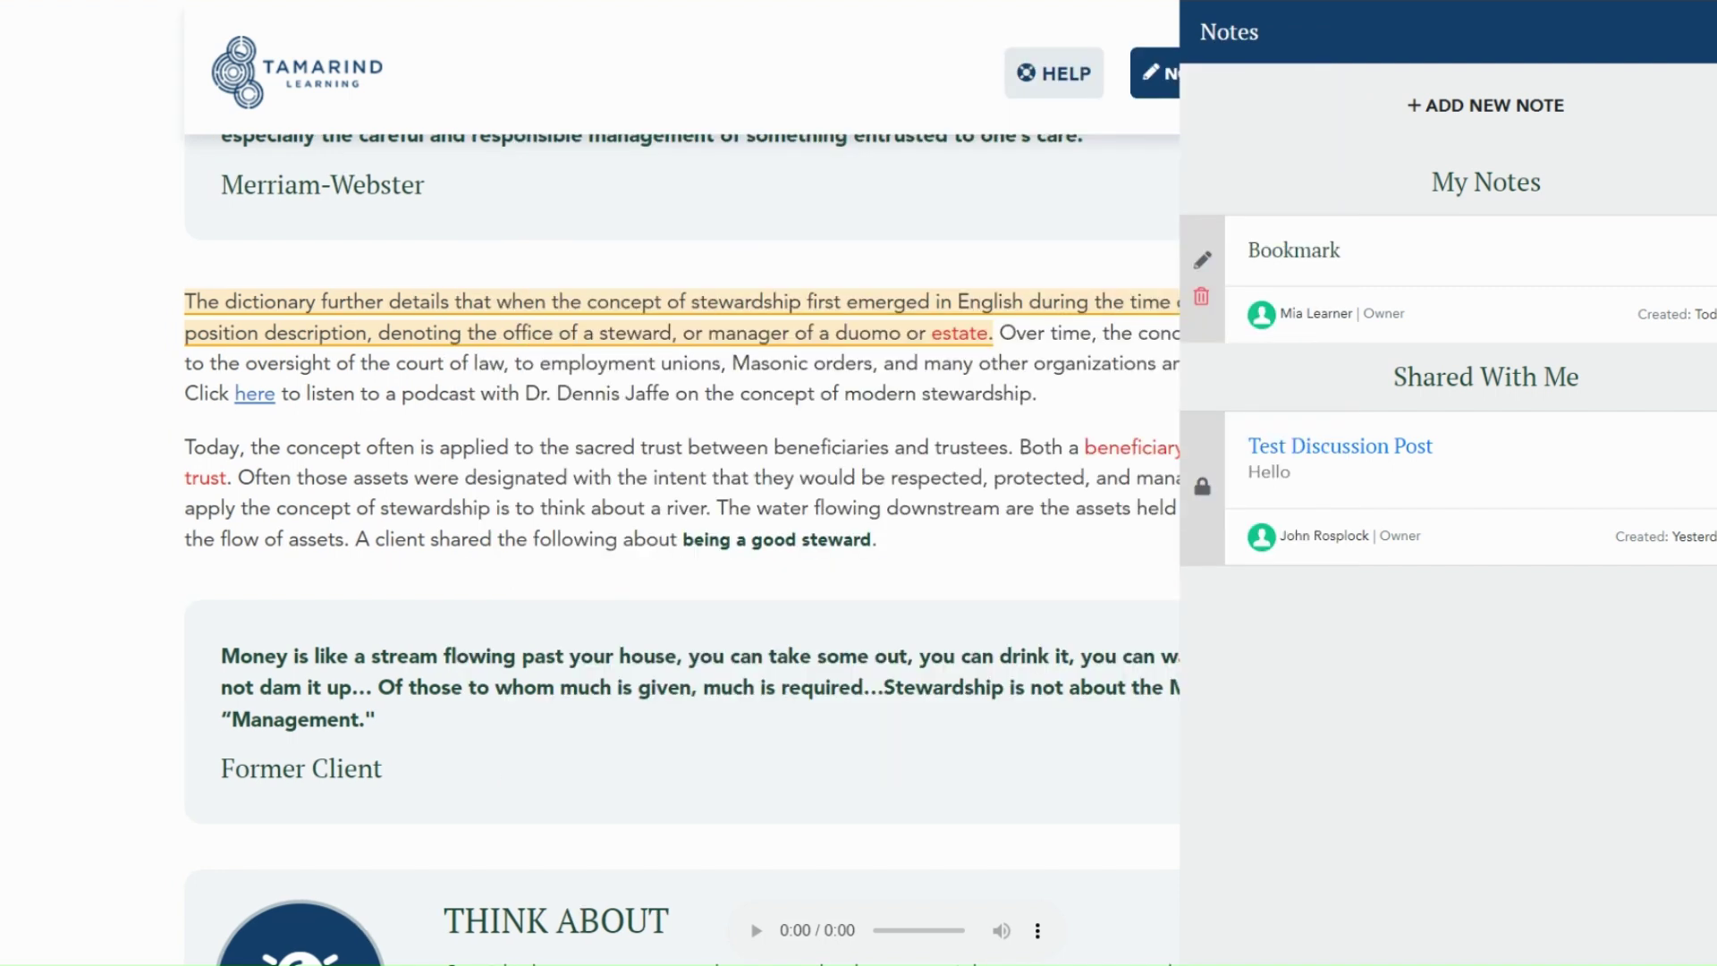
- Delete the bookmark attached to the highlighted dictionary sentence
click(809, 302)
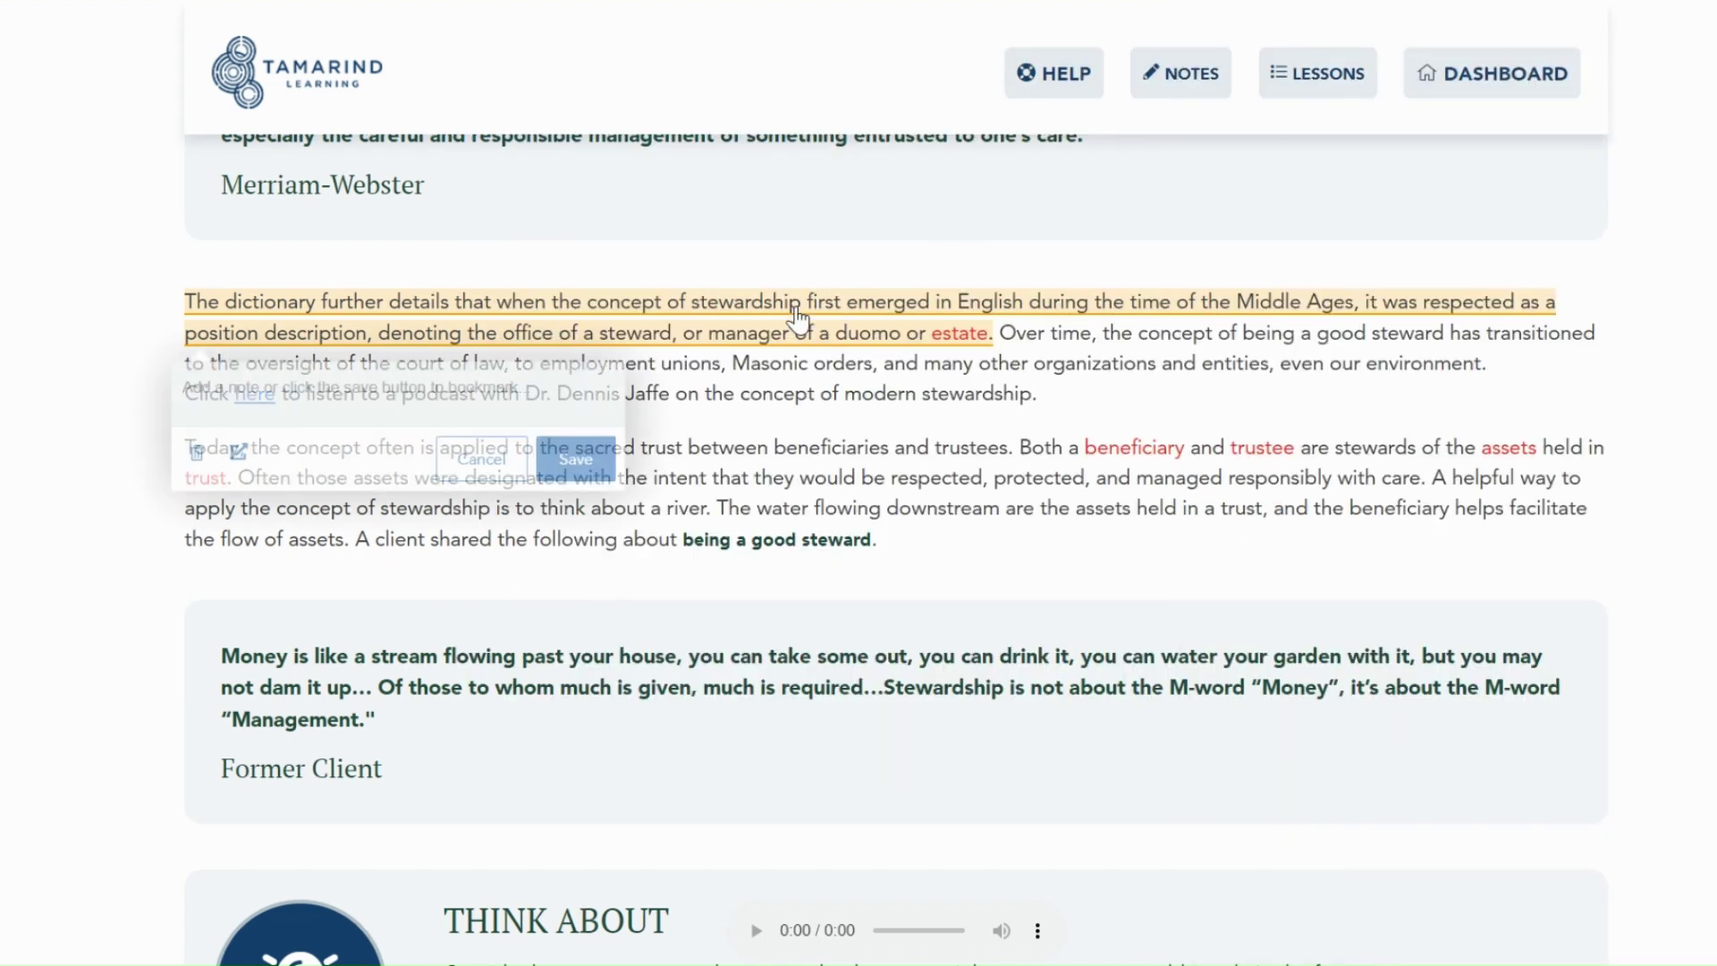
click(196, 453)
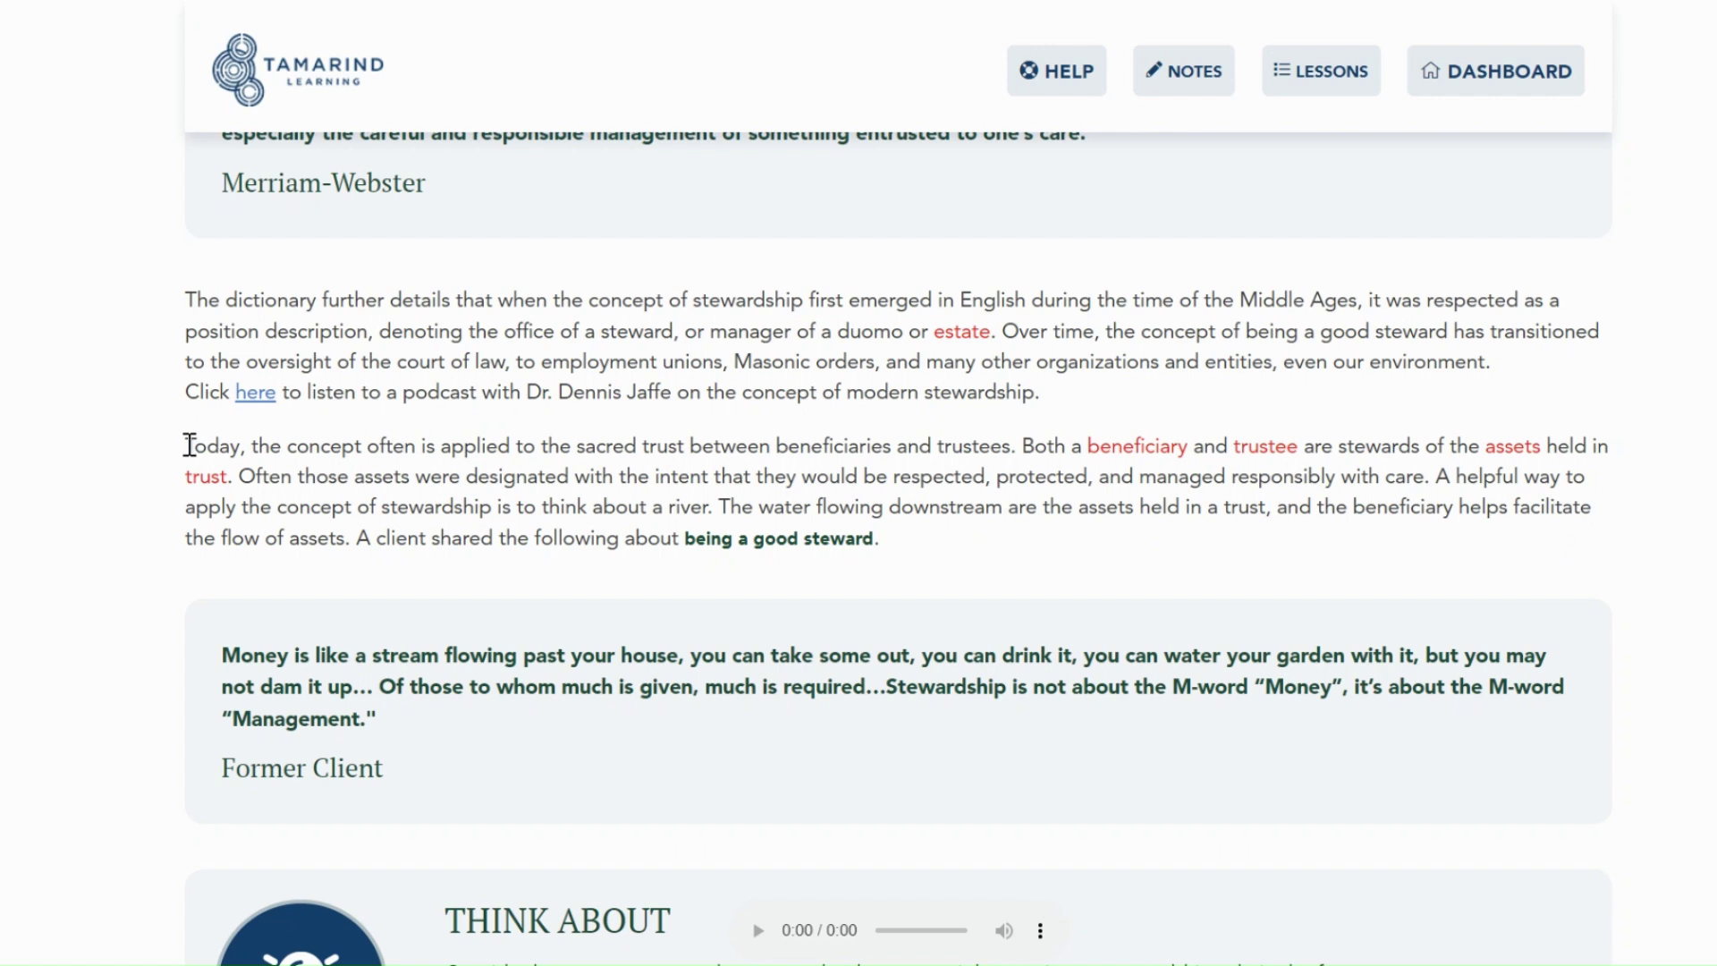
- Highlight the passage from "Today, the concept often is applied" through "held in trust." and save the note "Interesting!" on it
drag(189, 445, 232, 476)
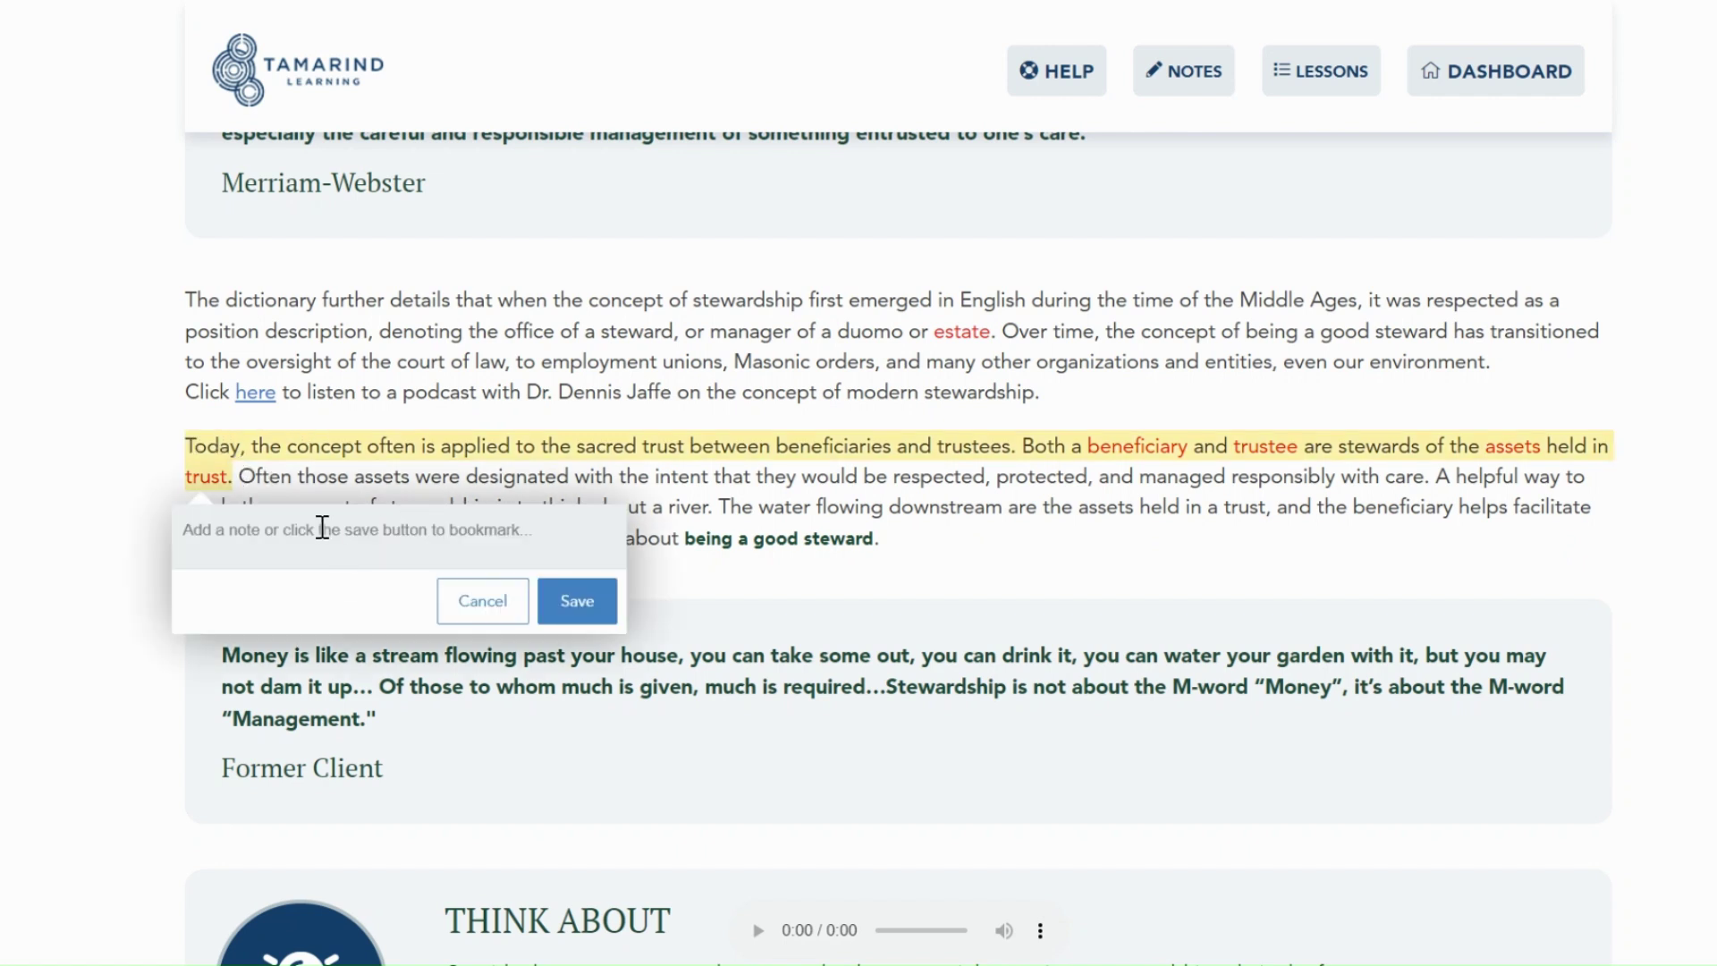
click(322, 528)
text(Interesting)
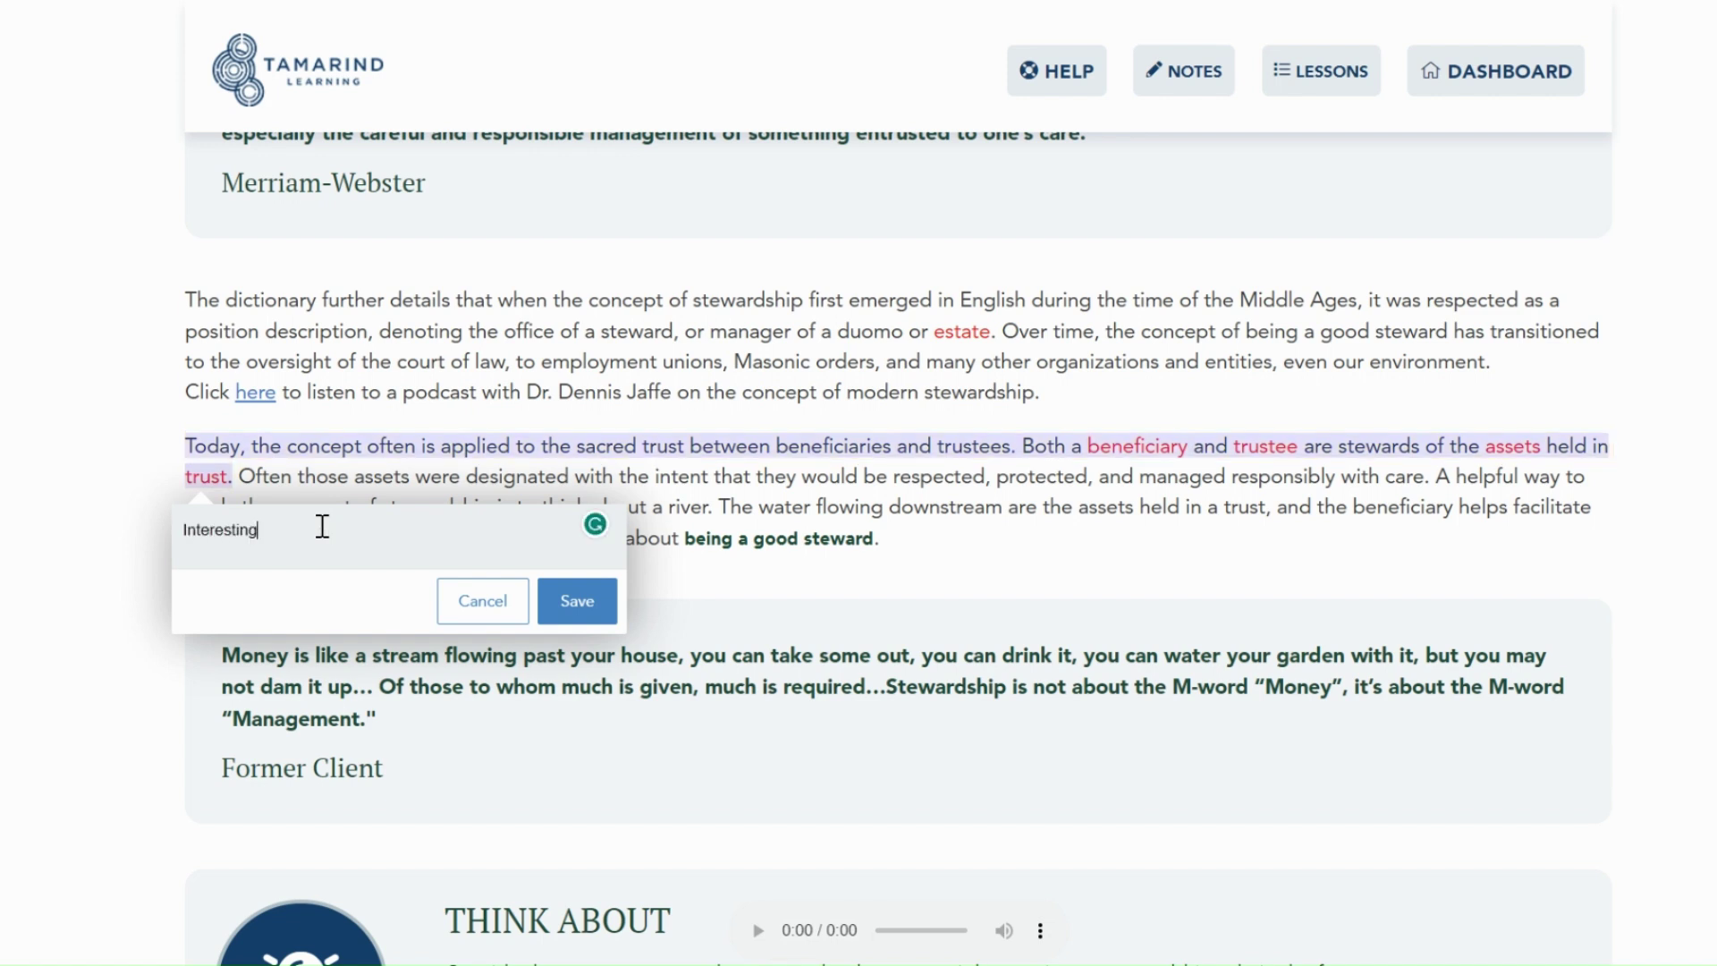
text(!)
click(576, 602)
- Go to the lesson section on shirtsleeves to shirtsleeves in three generations
scroll(1487, 710, down, 5)
click(1590, 796)
scroll(876, 693, down, 5)
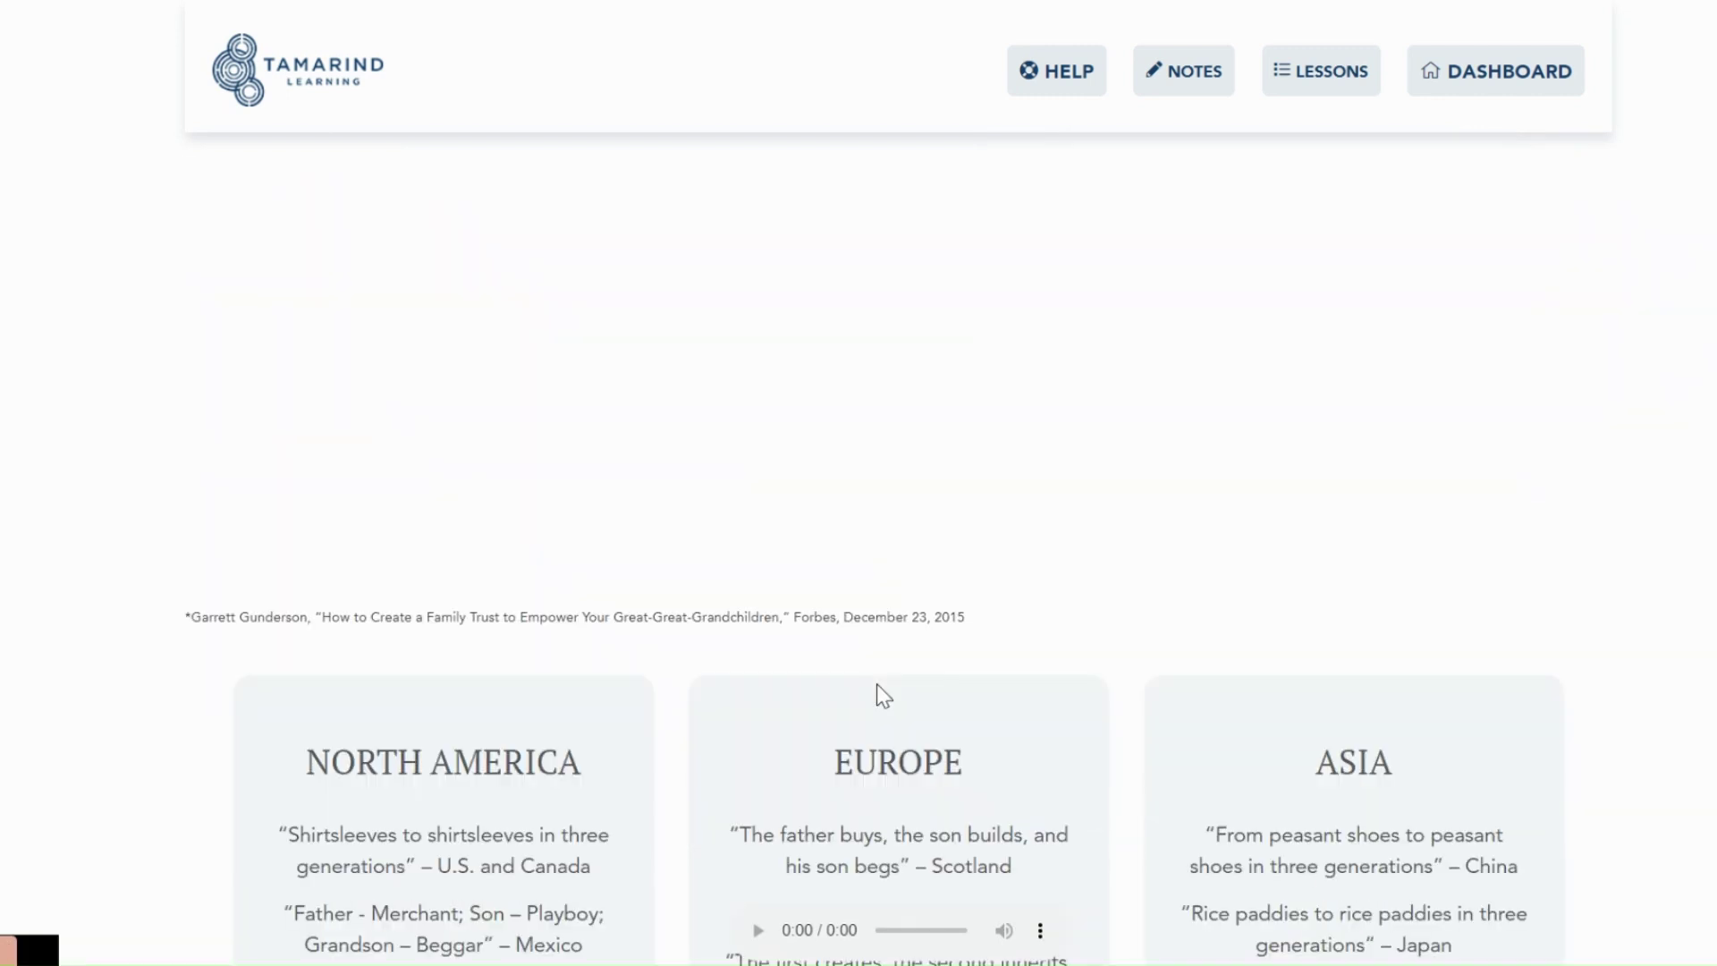
- Add "m" to the end of the note on the highlighted Changing Perspectives sentence and save it
scroll(876, 683, down, 8)
click(396, 675)
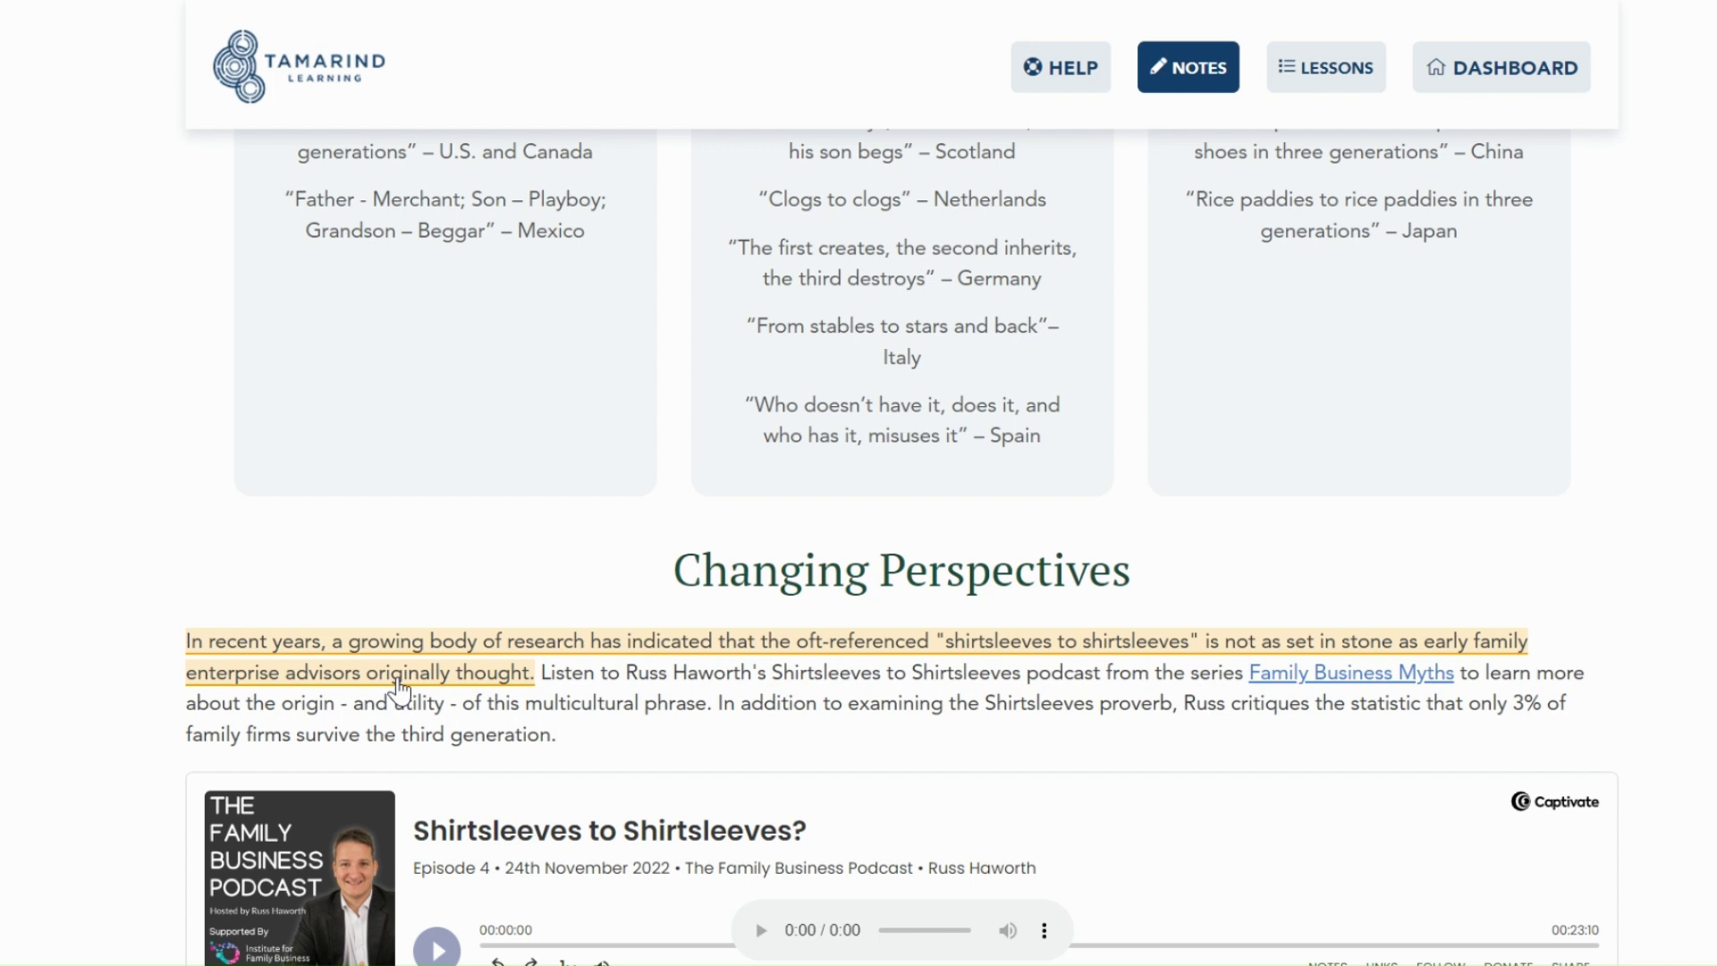
click(400, 688)
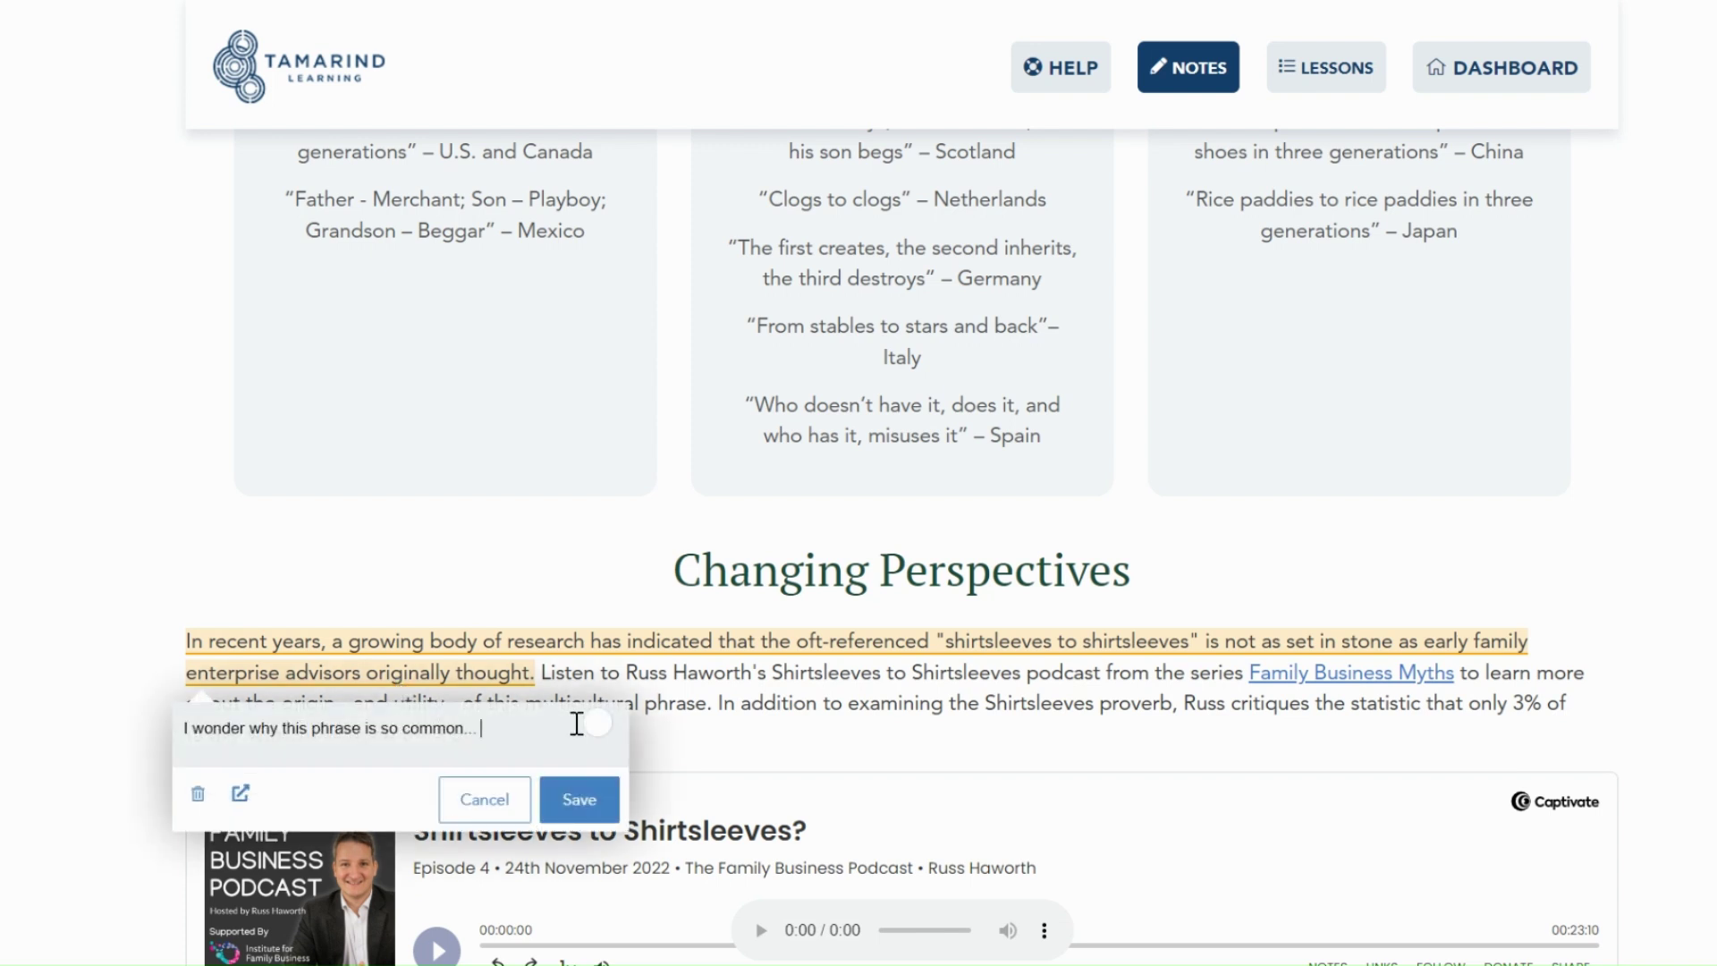
text(m)
click(600, 805)
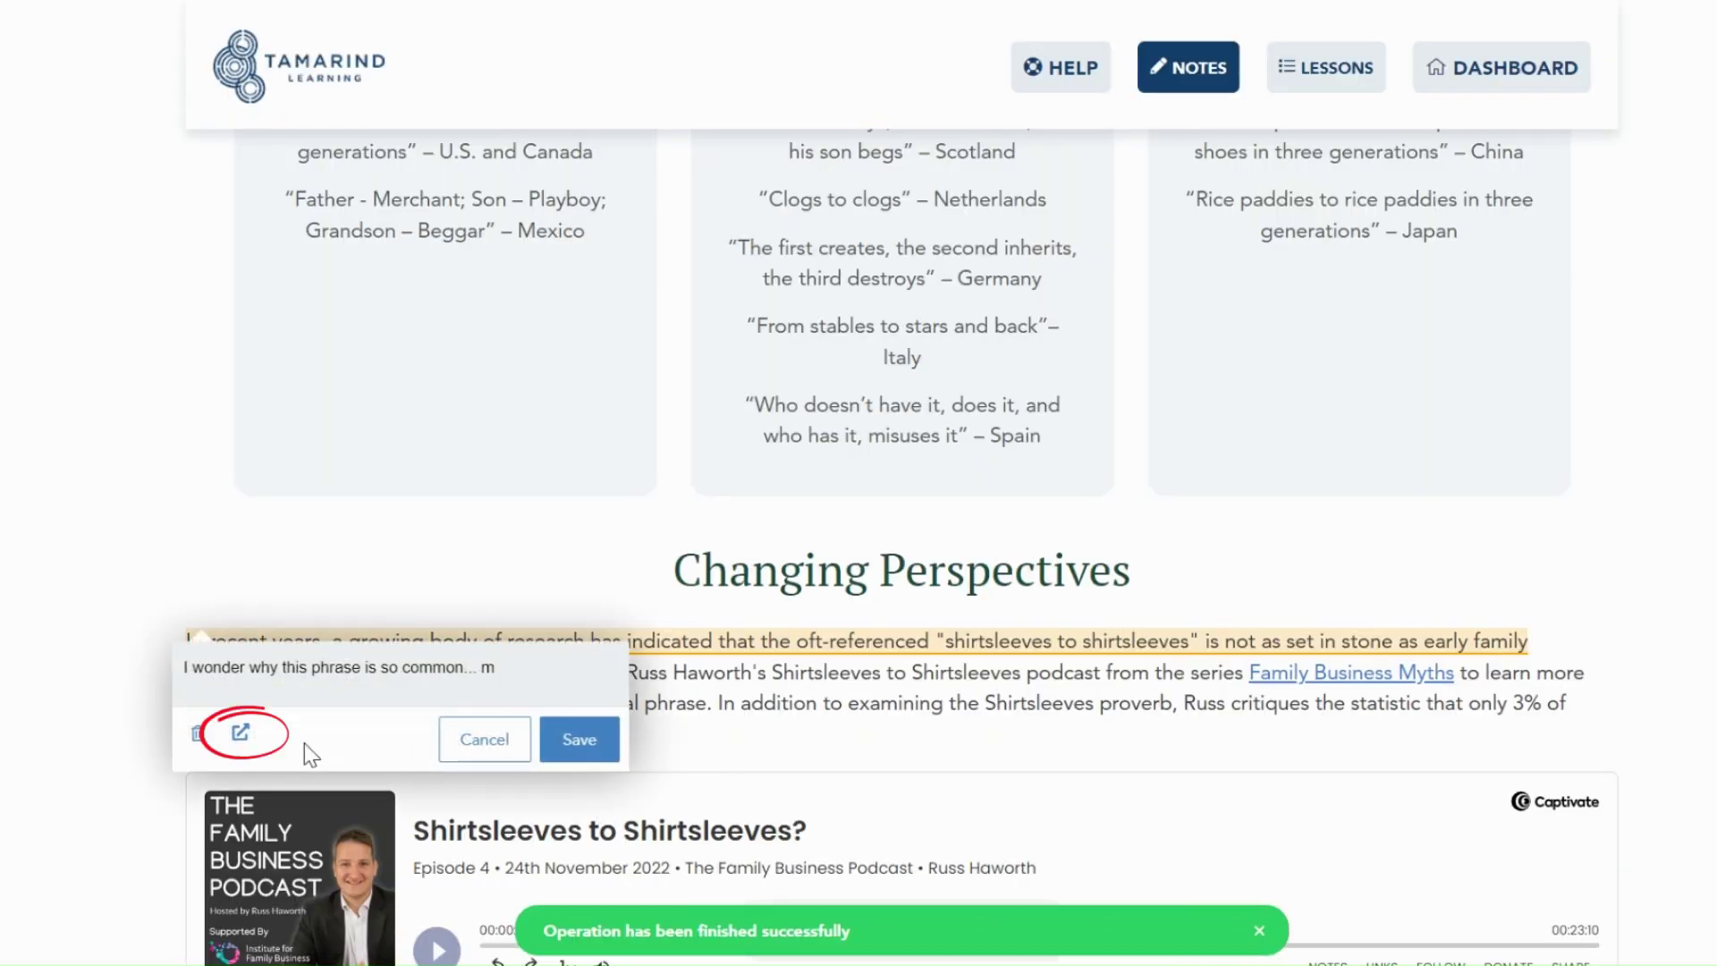
- Open the Changing Perspectives note in the full editor, extend its body to "I want to discuss this, can we meet soon?" and save
click(240, 735)
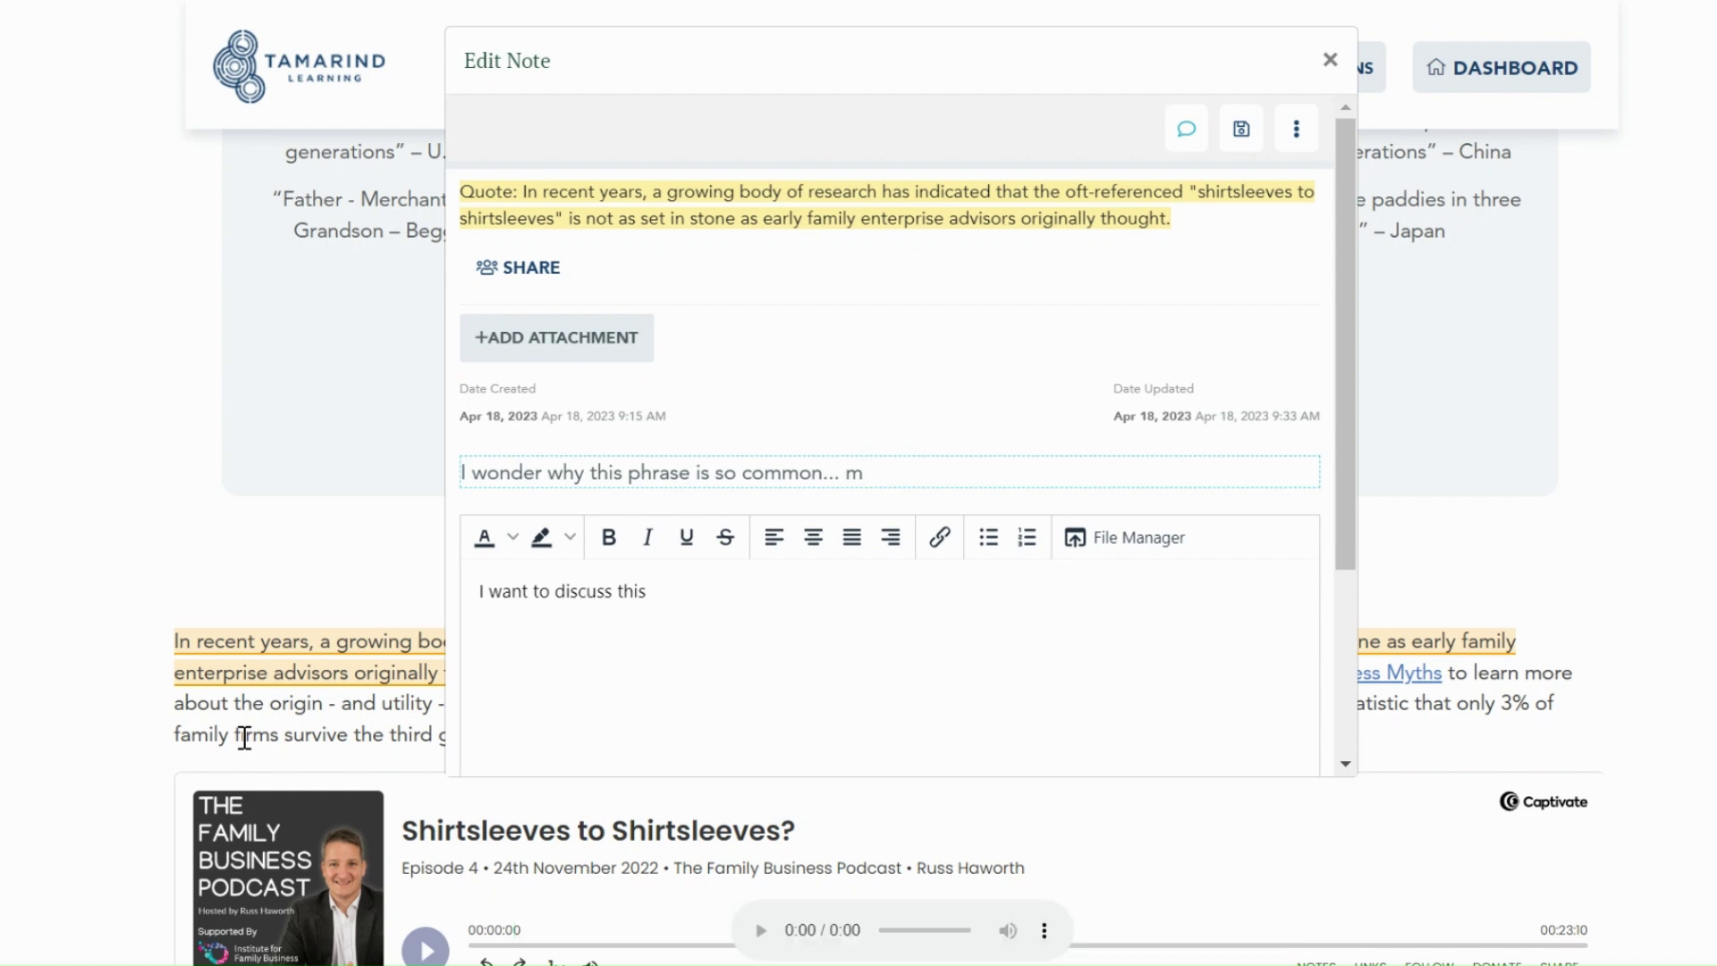
click(718, 603)
text(, can we mee)
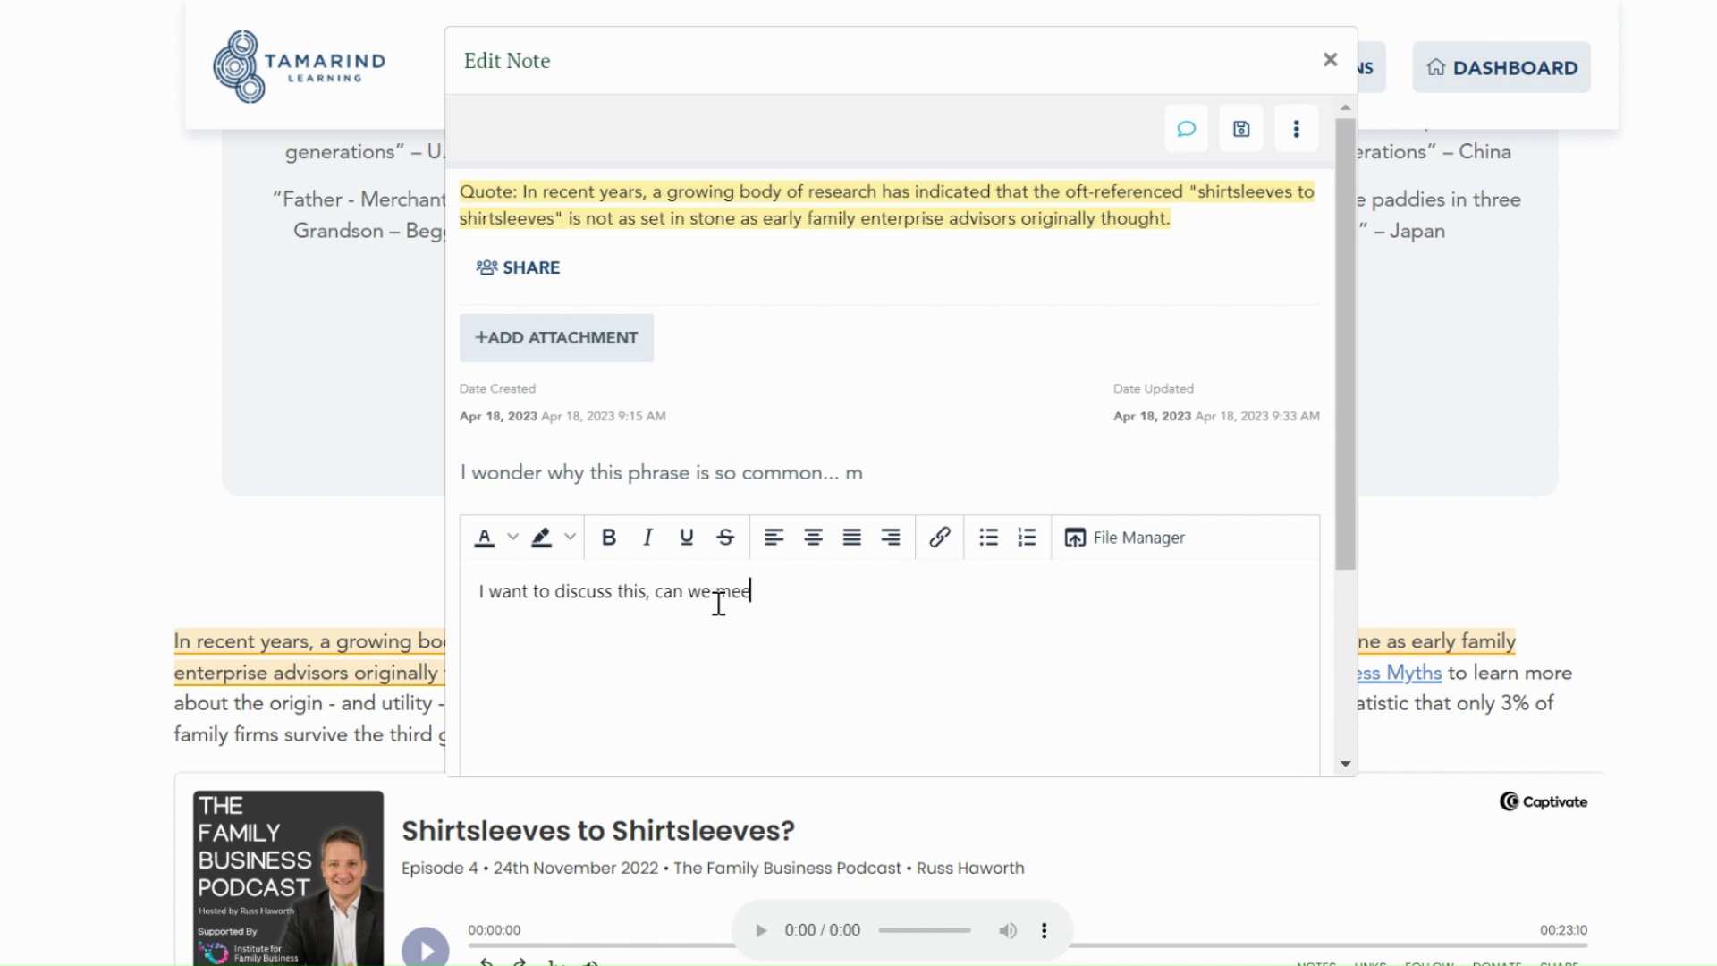
text(t soon?)
click(1241, 129)
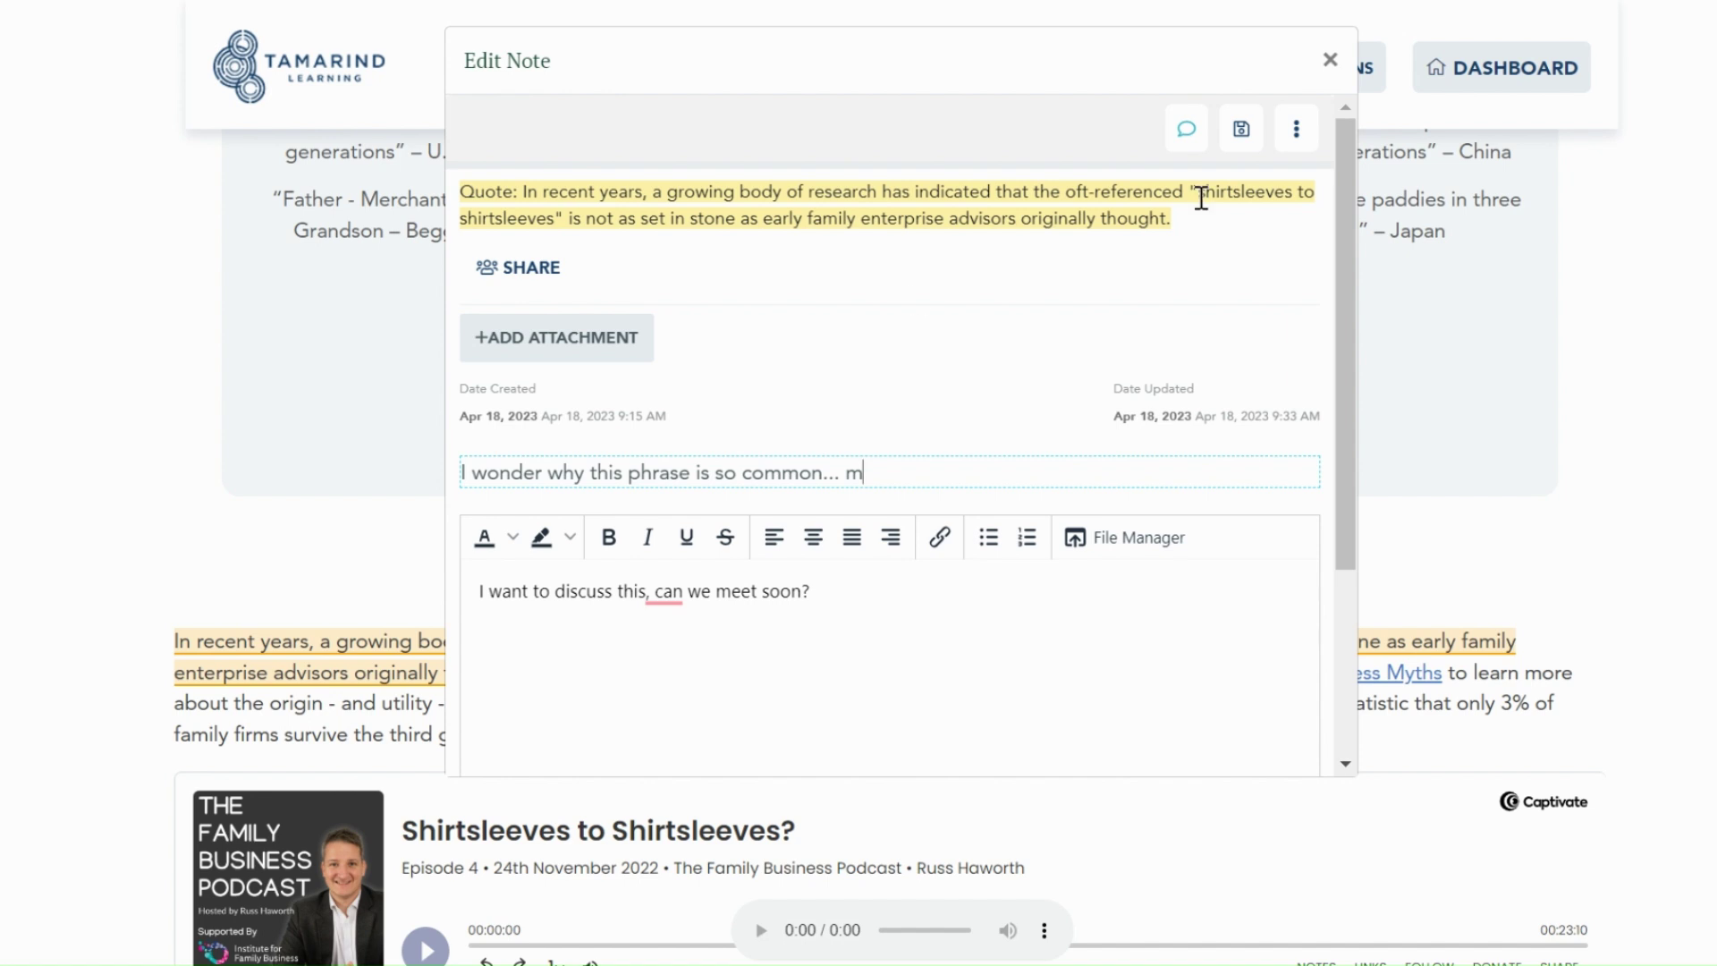
click(1298, 134)
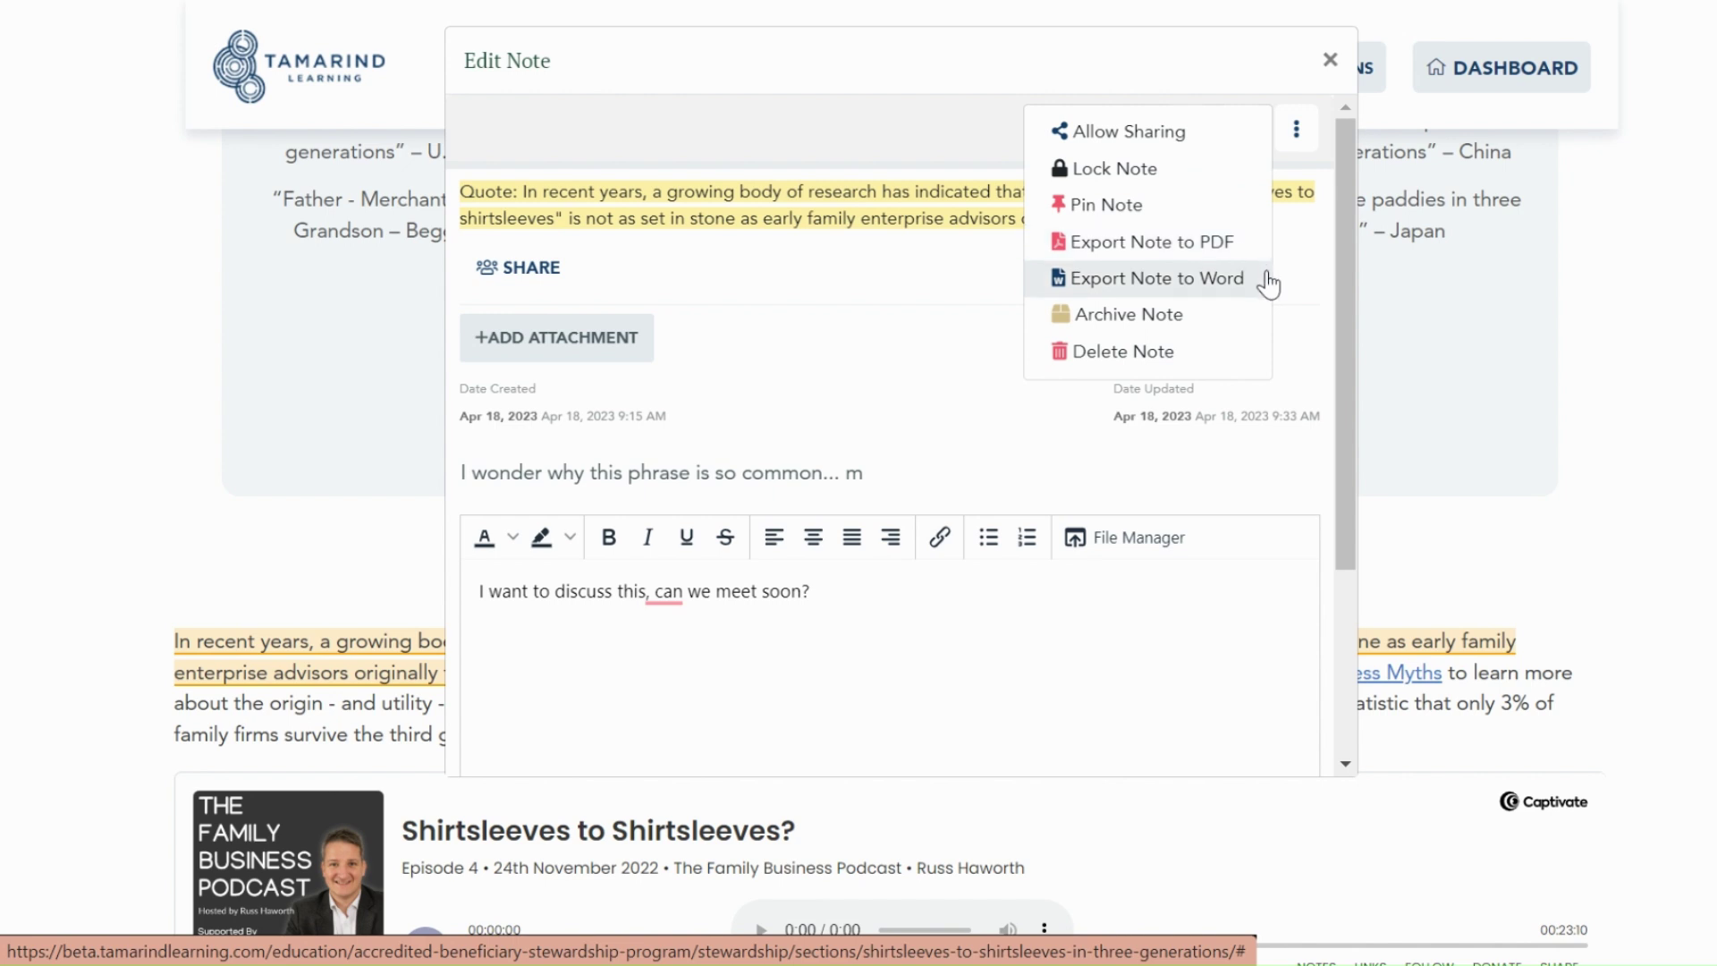
click(1220, 353)
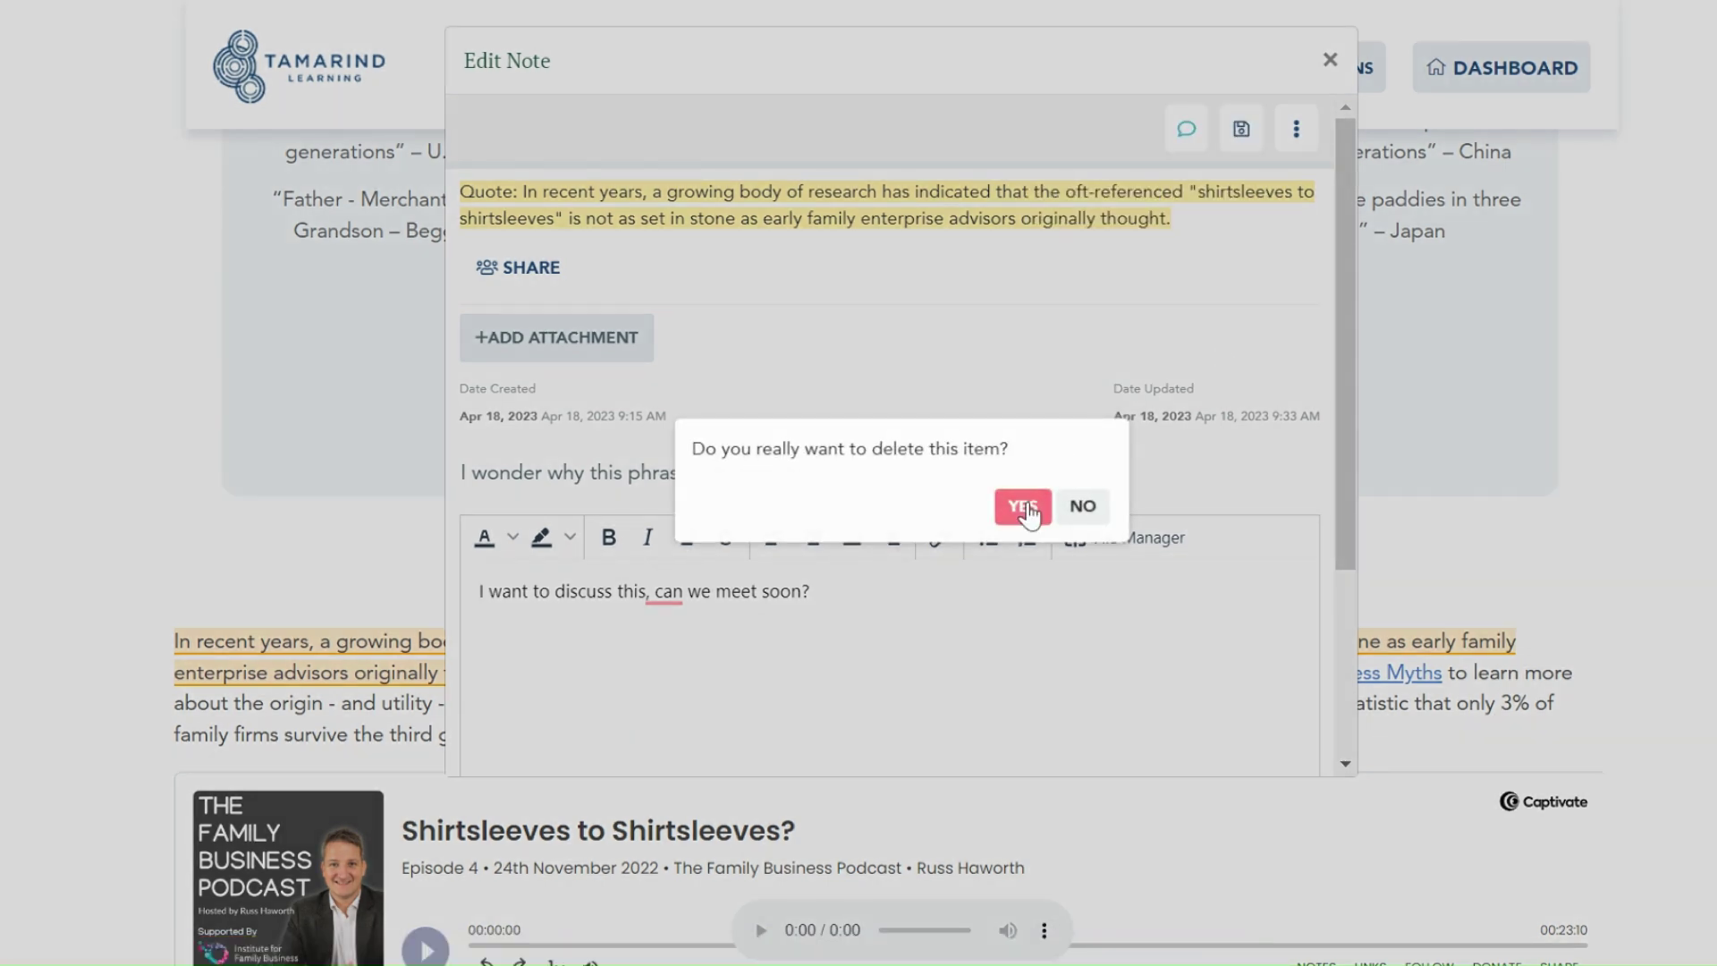
click(1084, 507)
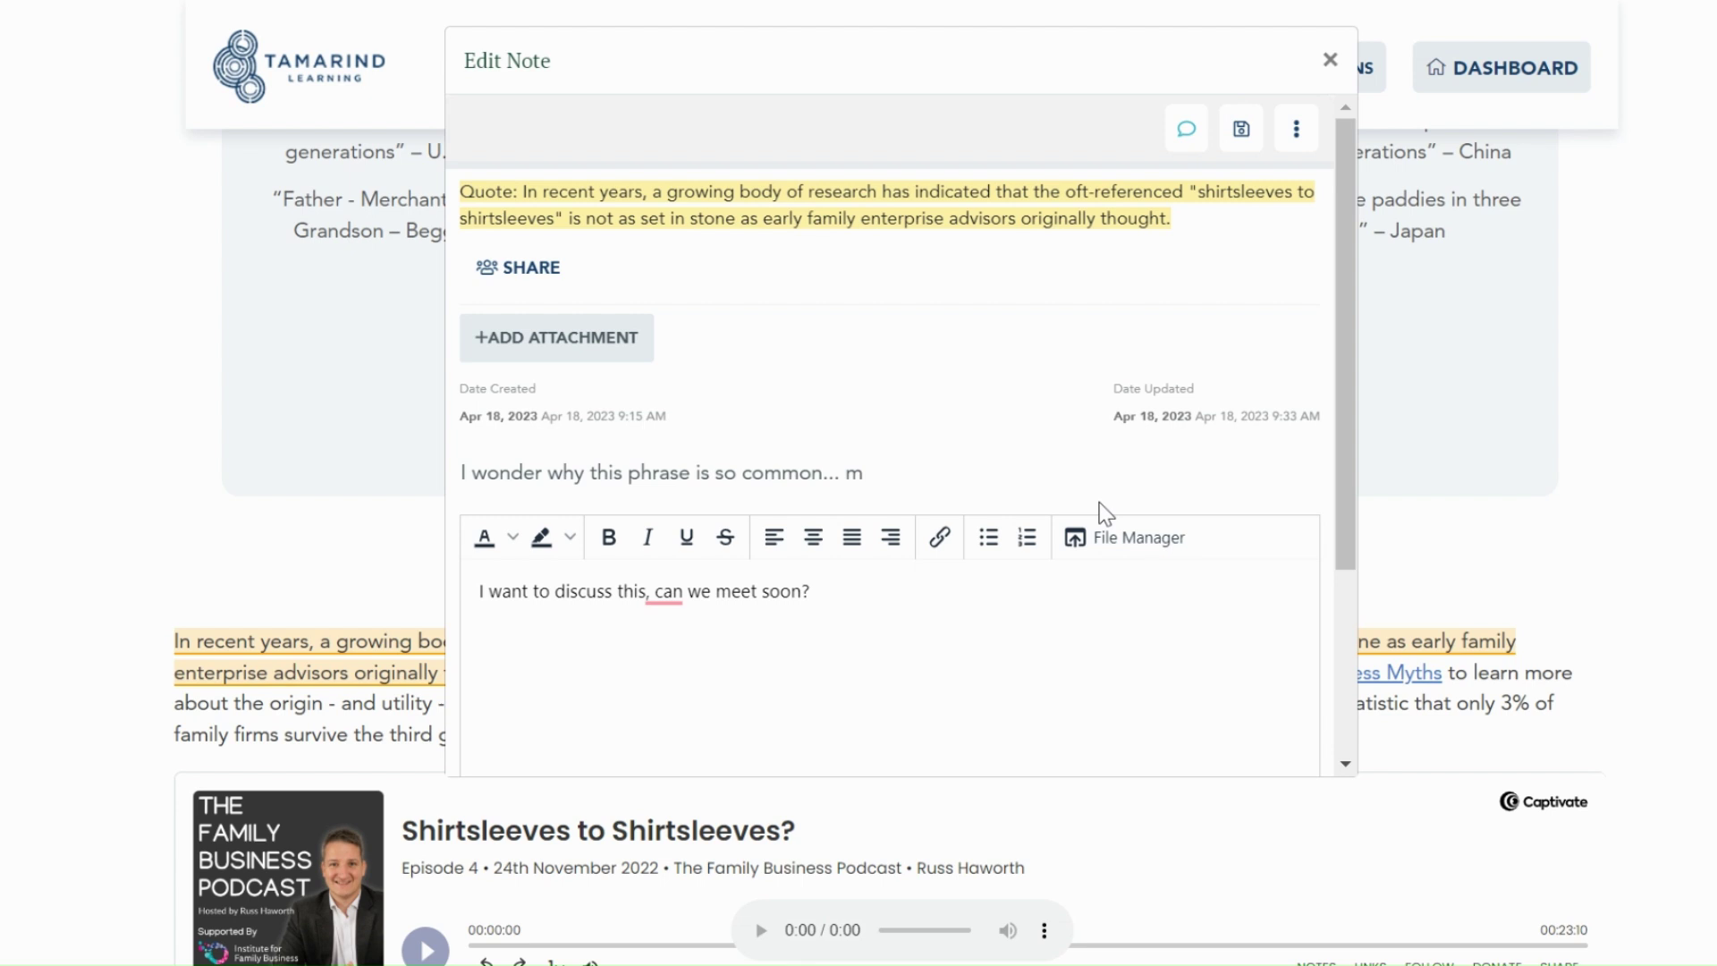
- Share the note with the Grape Family cohort, including the whole cohort
click(561, 290)
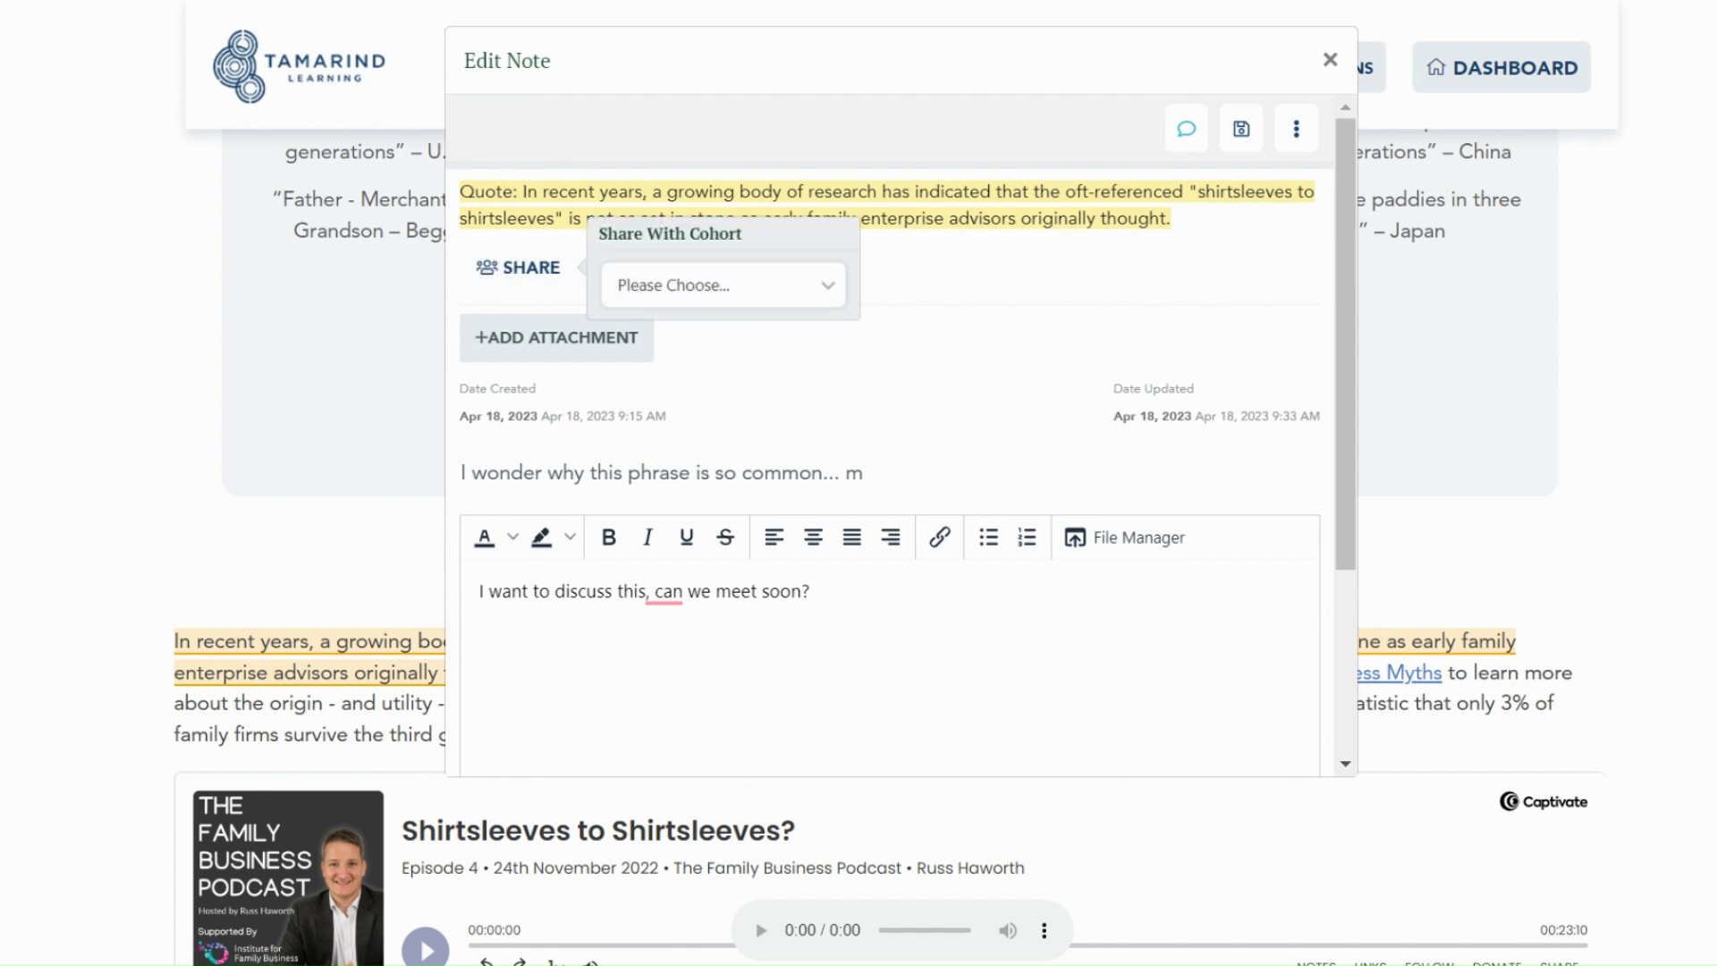
click(723, 285)
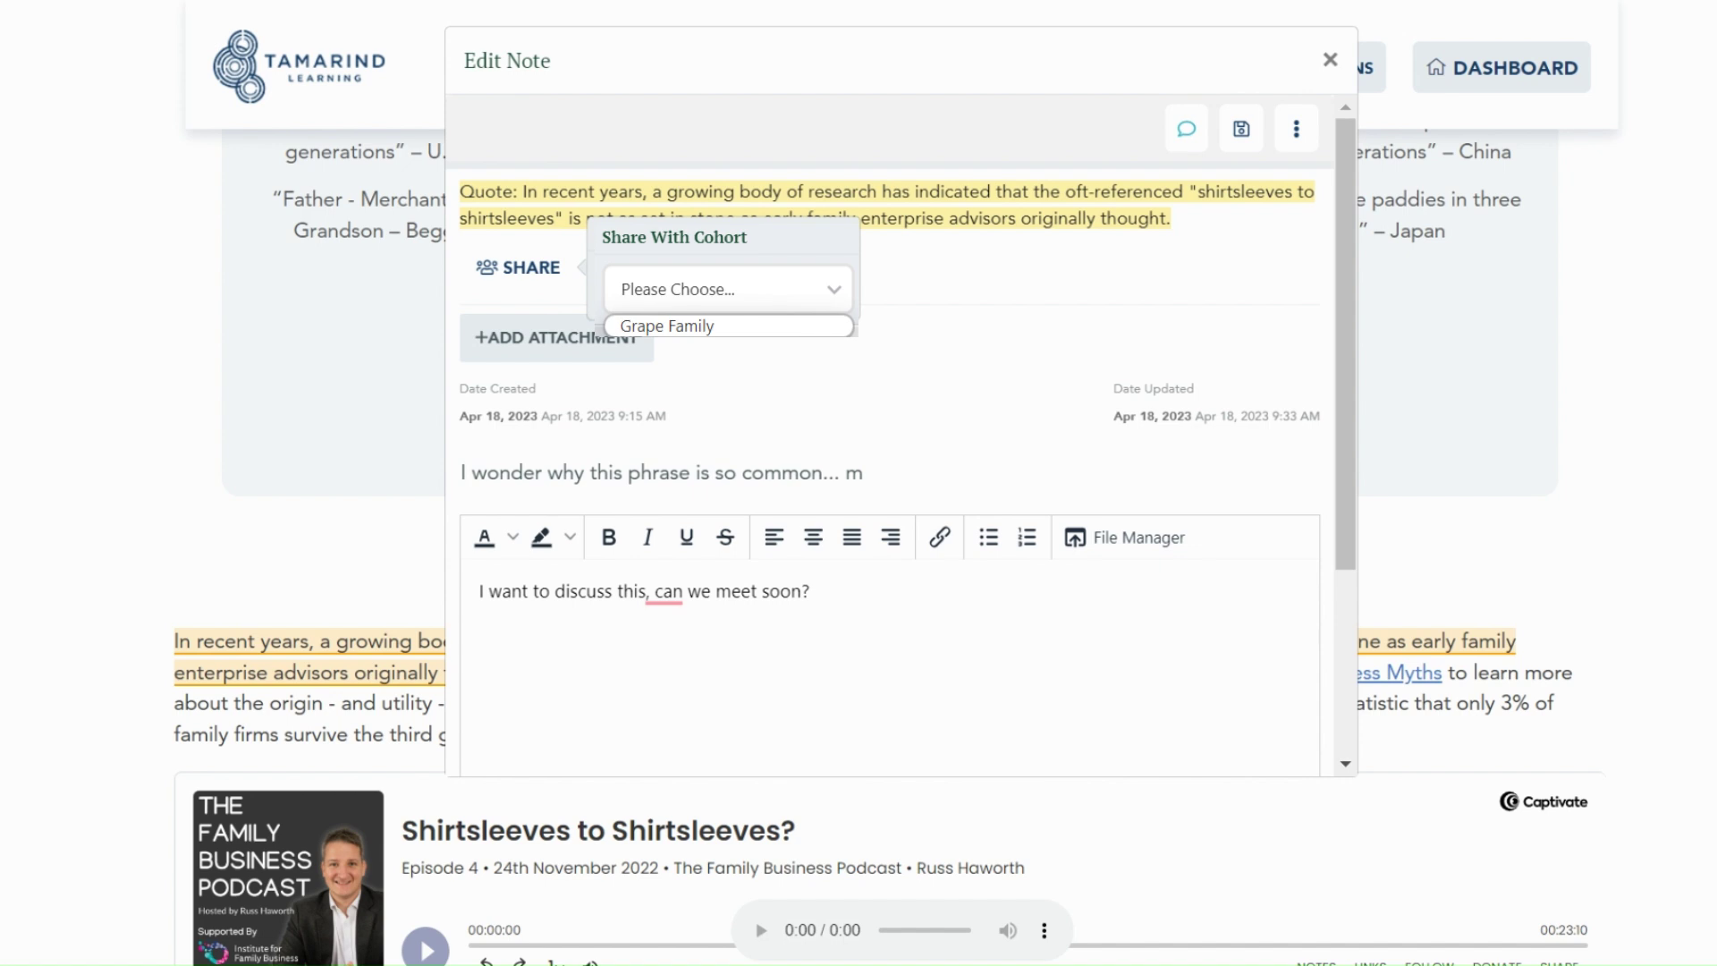
click(667, 325)
click(524, 305)
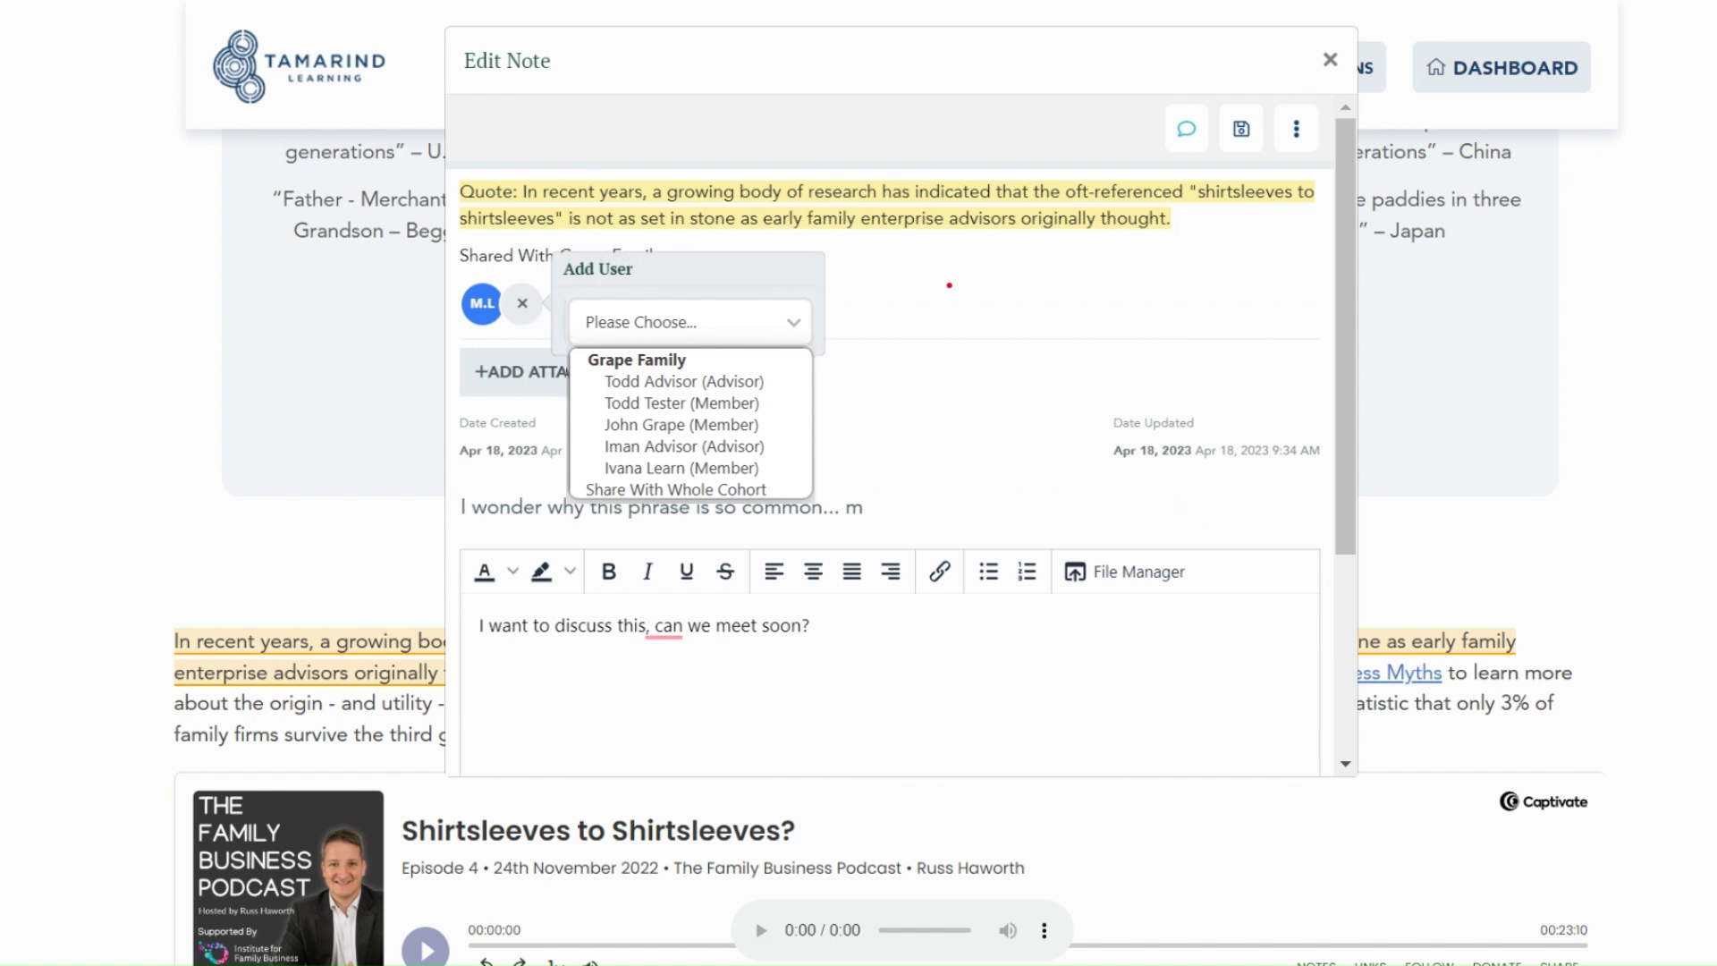
click(666, 489)
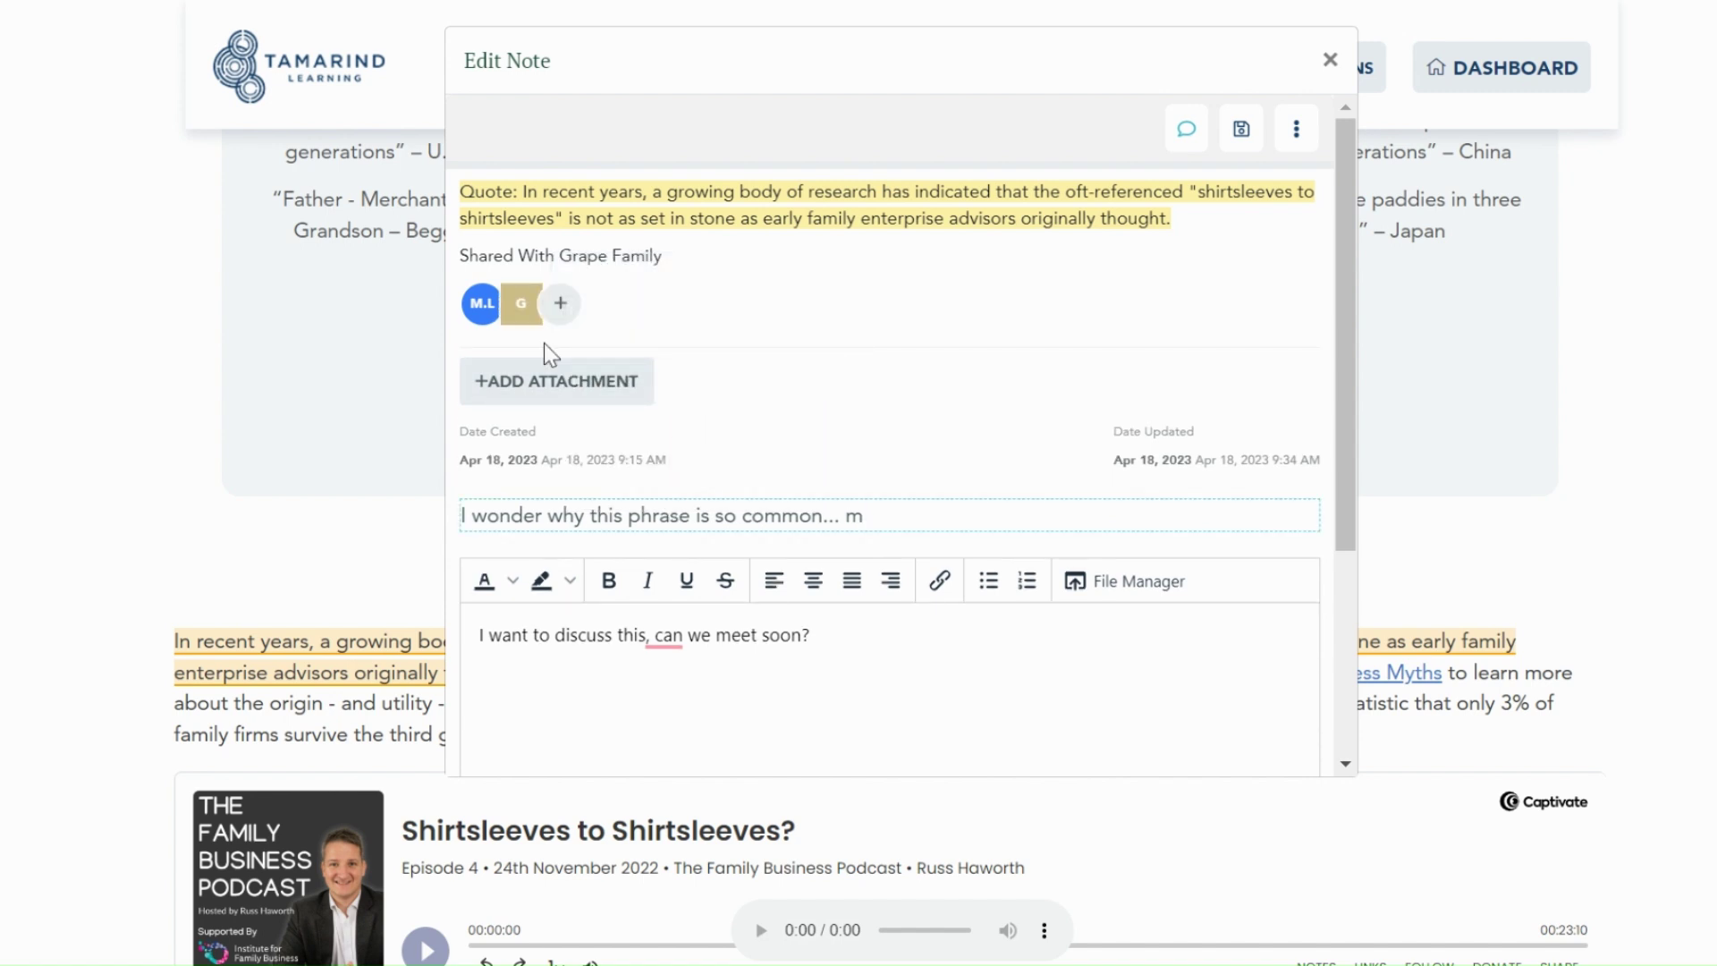
- Remove the Grape Family cohort from the note's shared users and share it with the whole cohort again
mouse_move(524, 313)
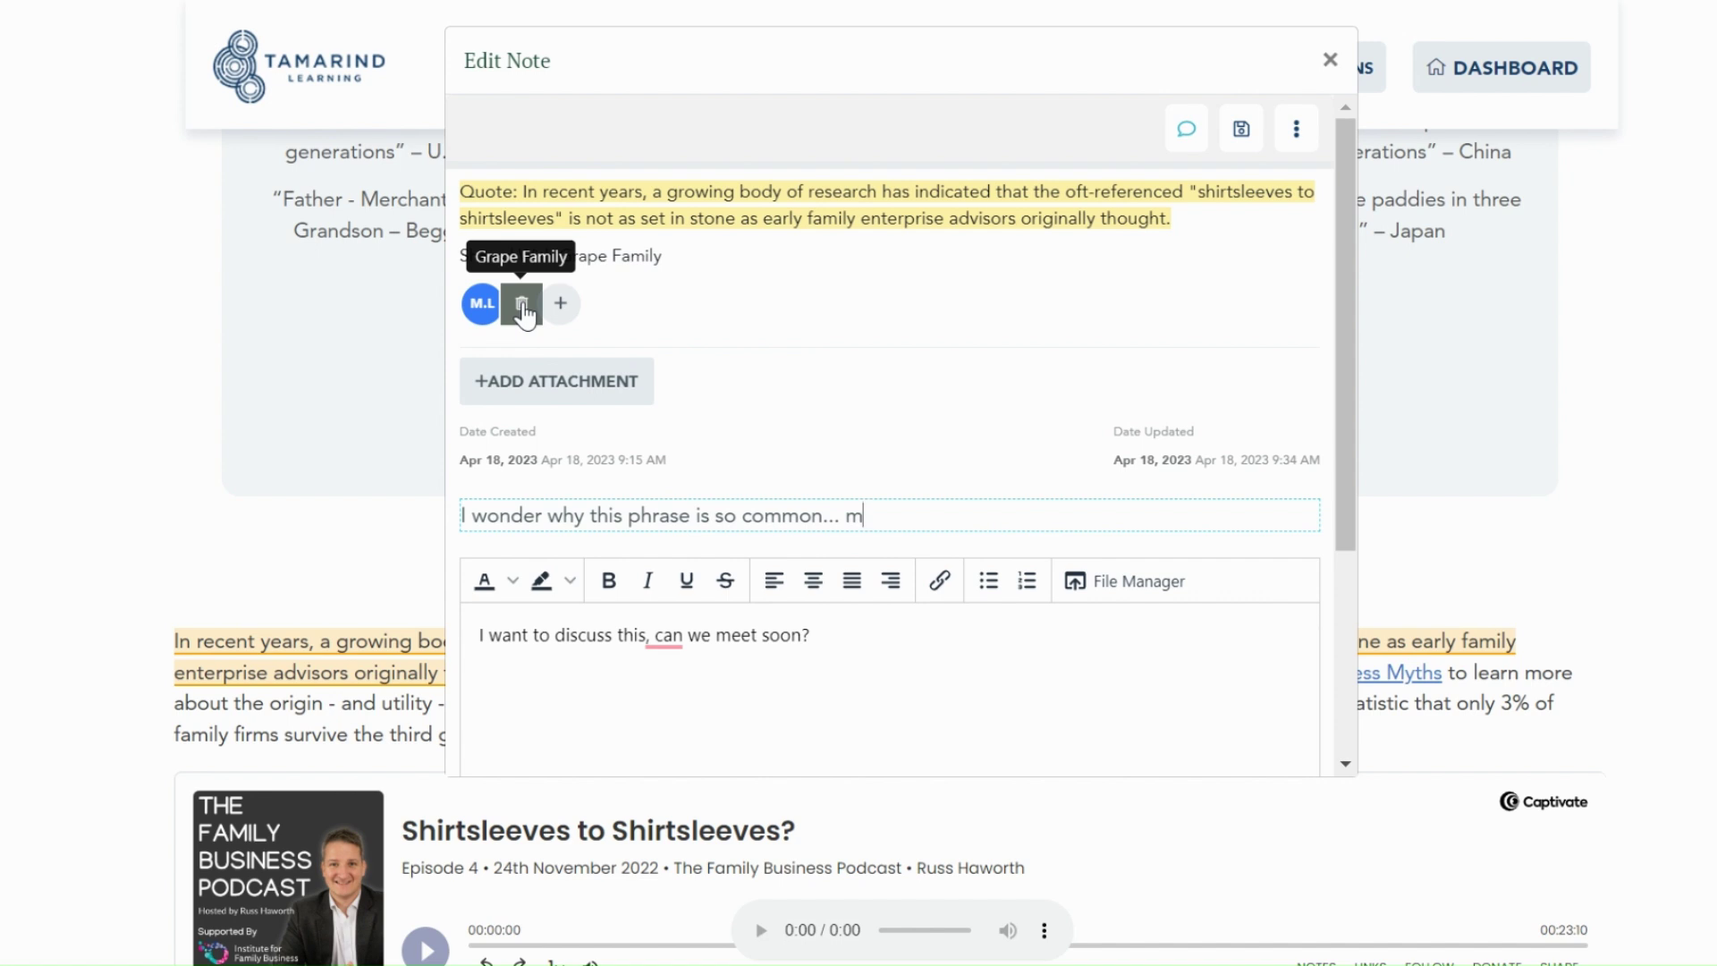
click(524, 313)
click(523, 306)
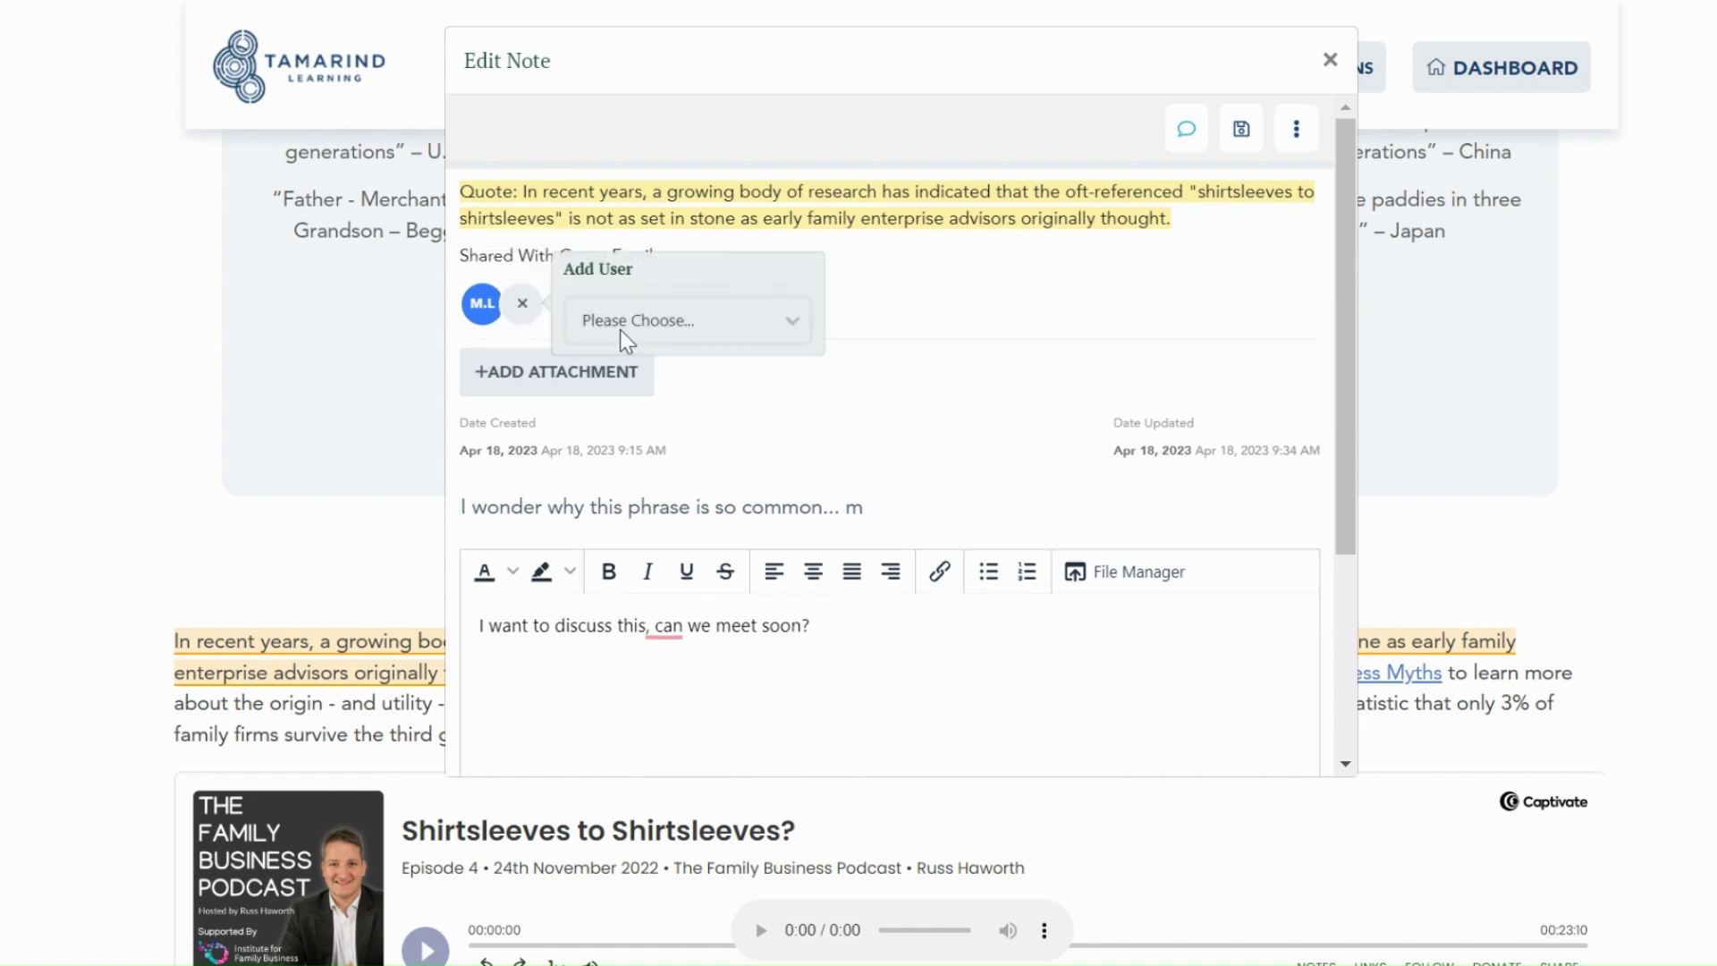
click(605, 488)
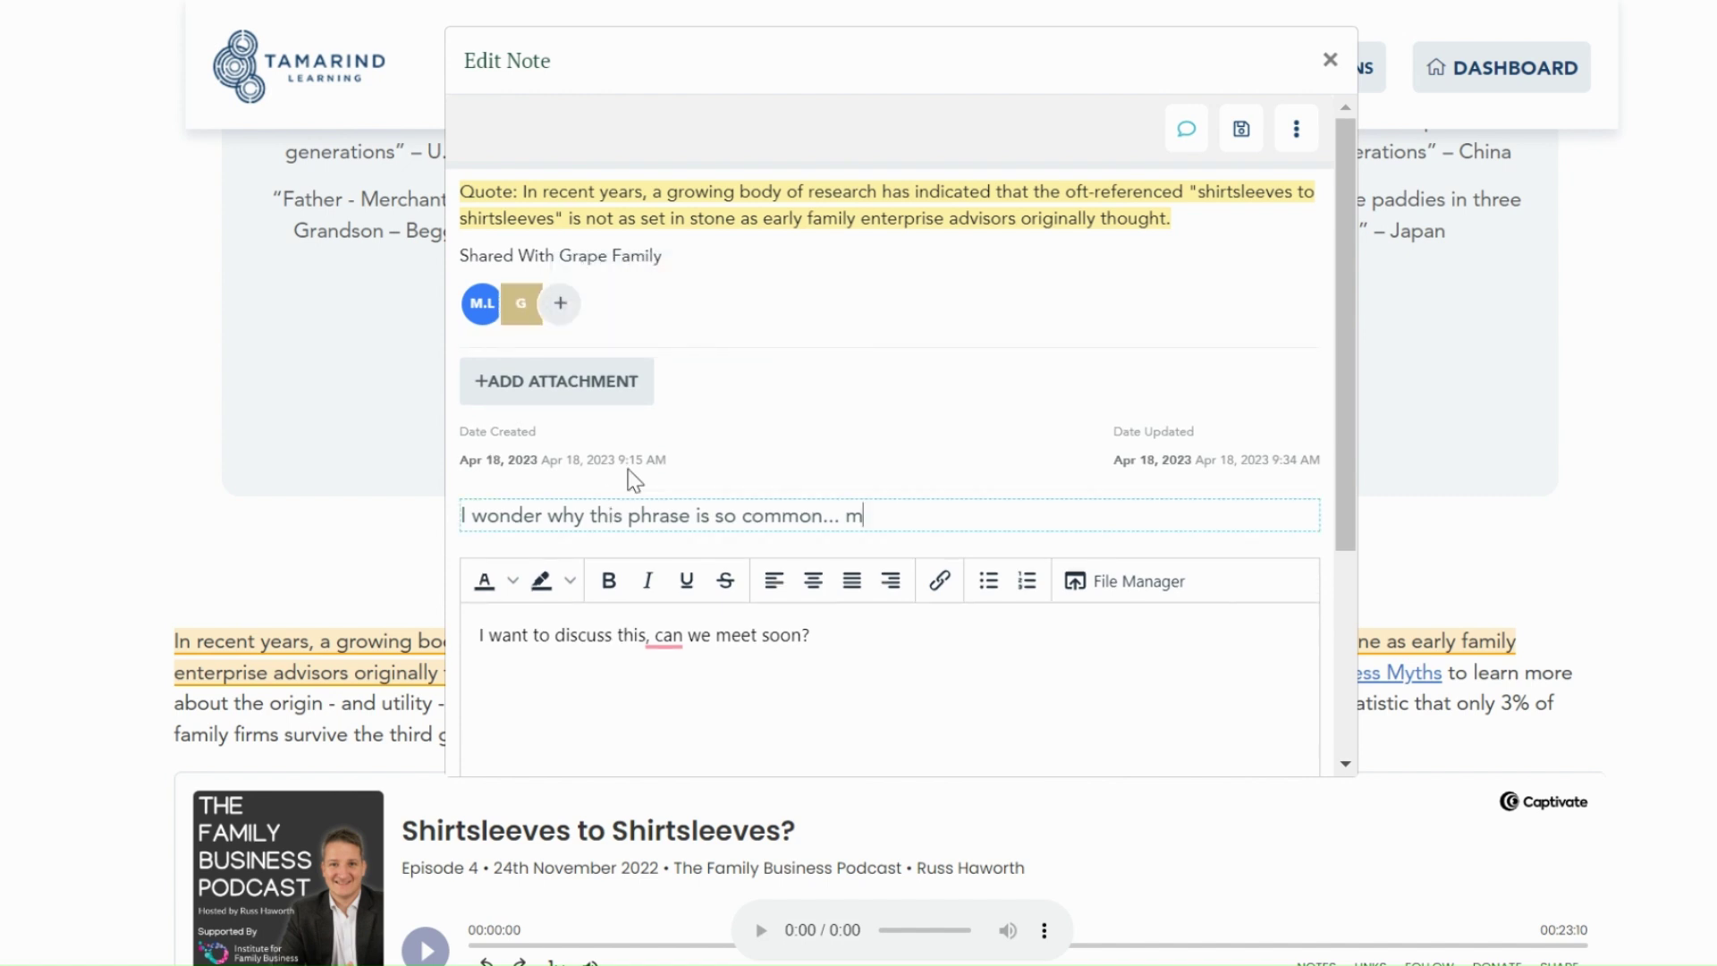
- Open the note's attachment repository at My Files and start uploading a file
click(611, 399)
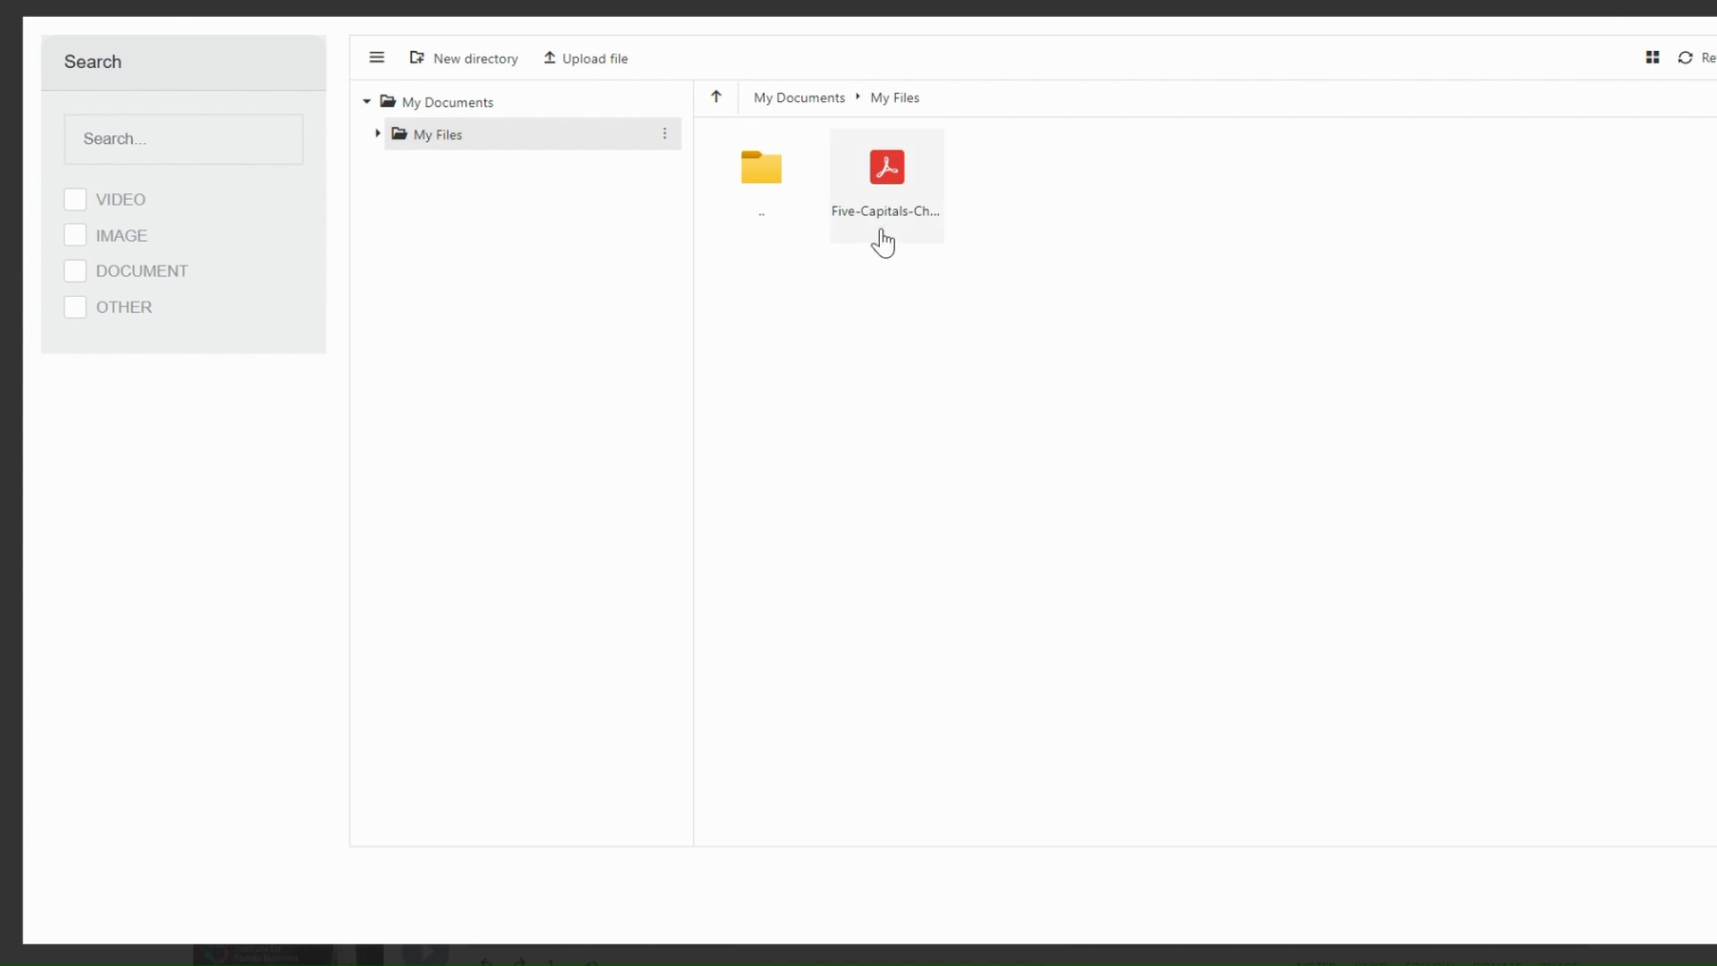
click(604, 59)
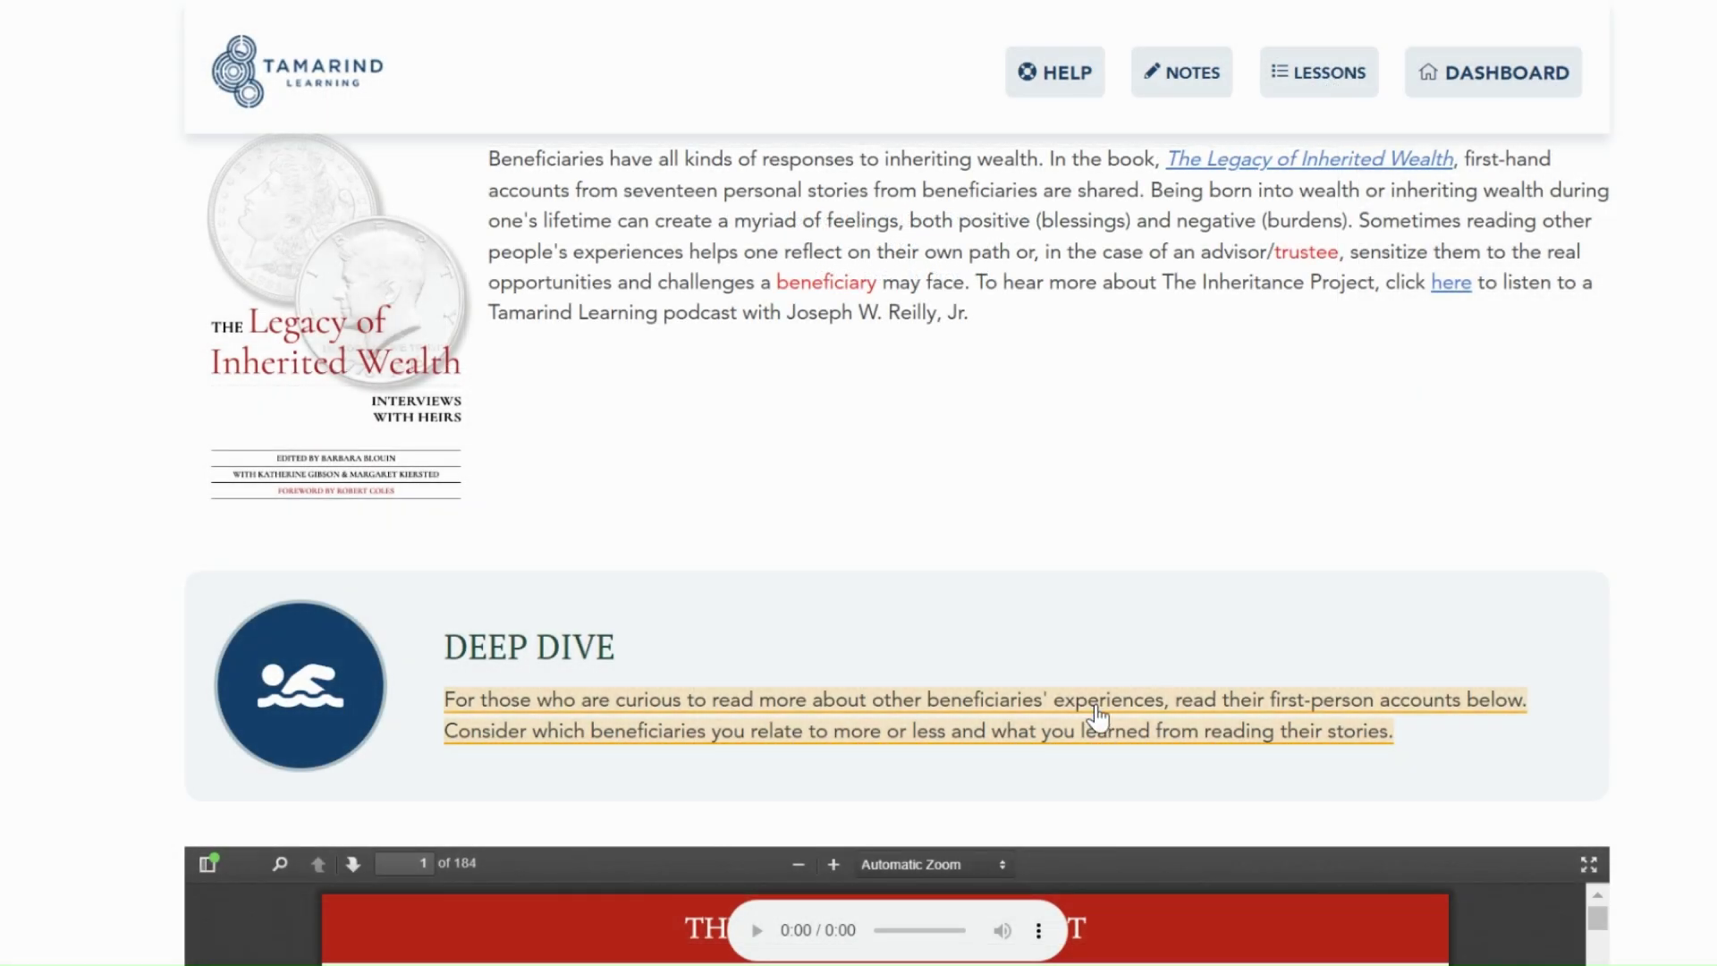
- Open the full note on the highlighted Deep Dive text and go to its discussion page
click(1098, 715)
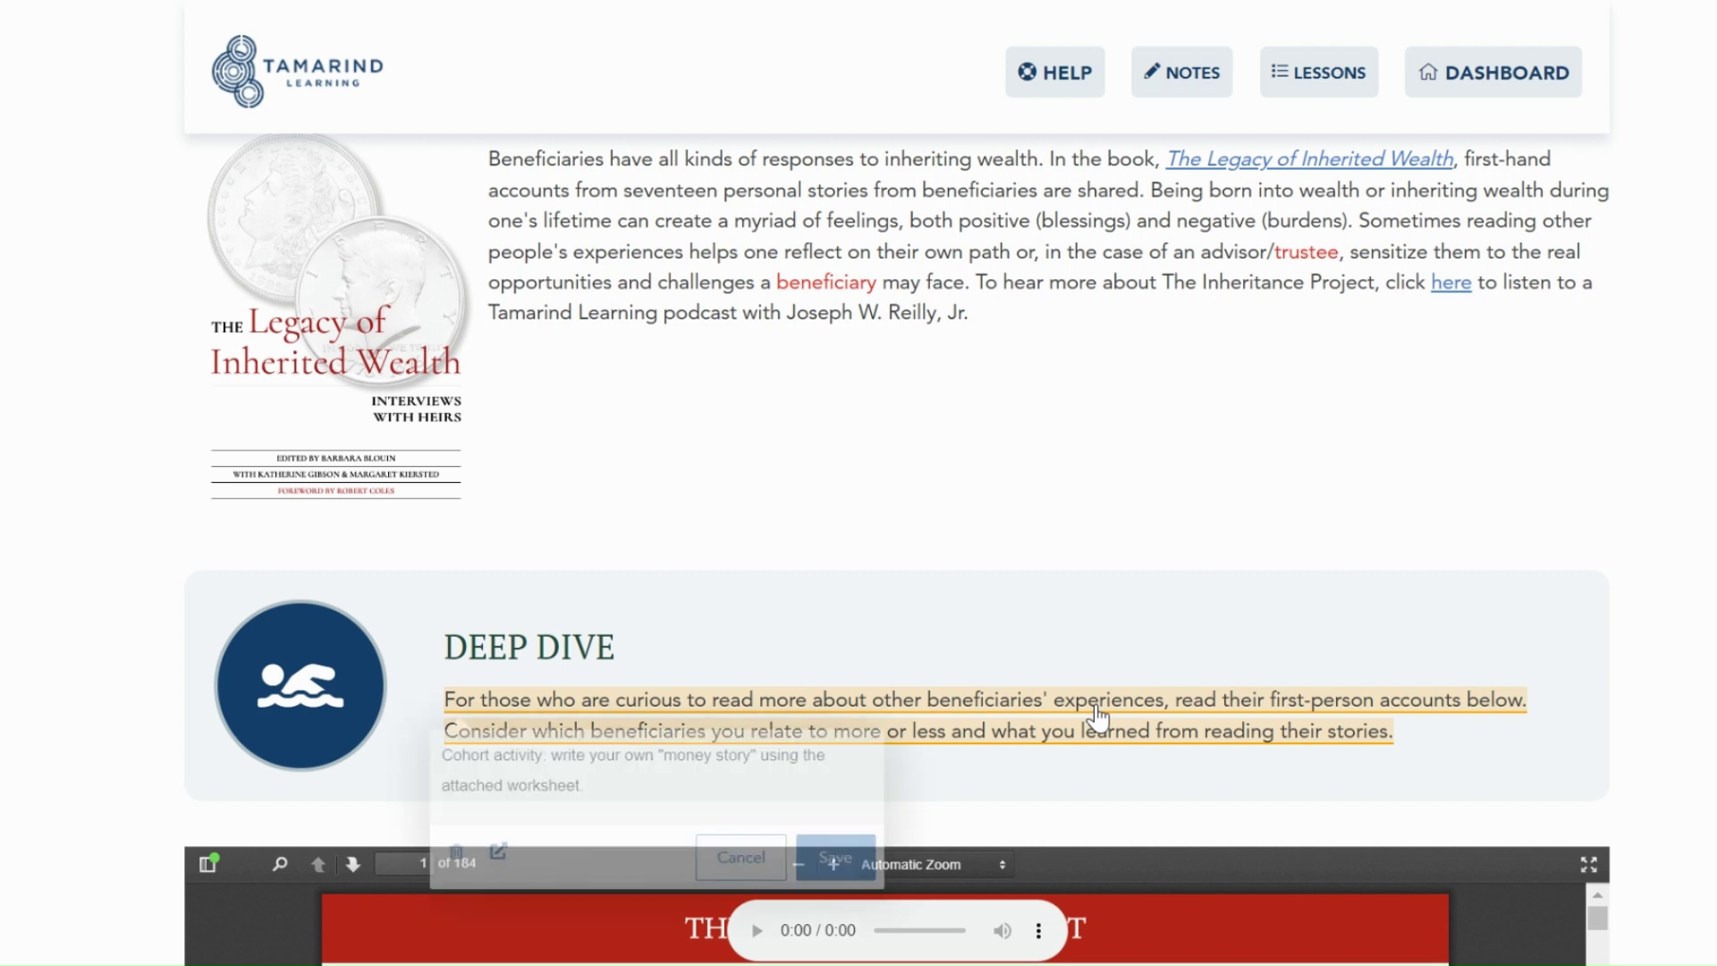
click(500, 849)
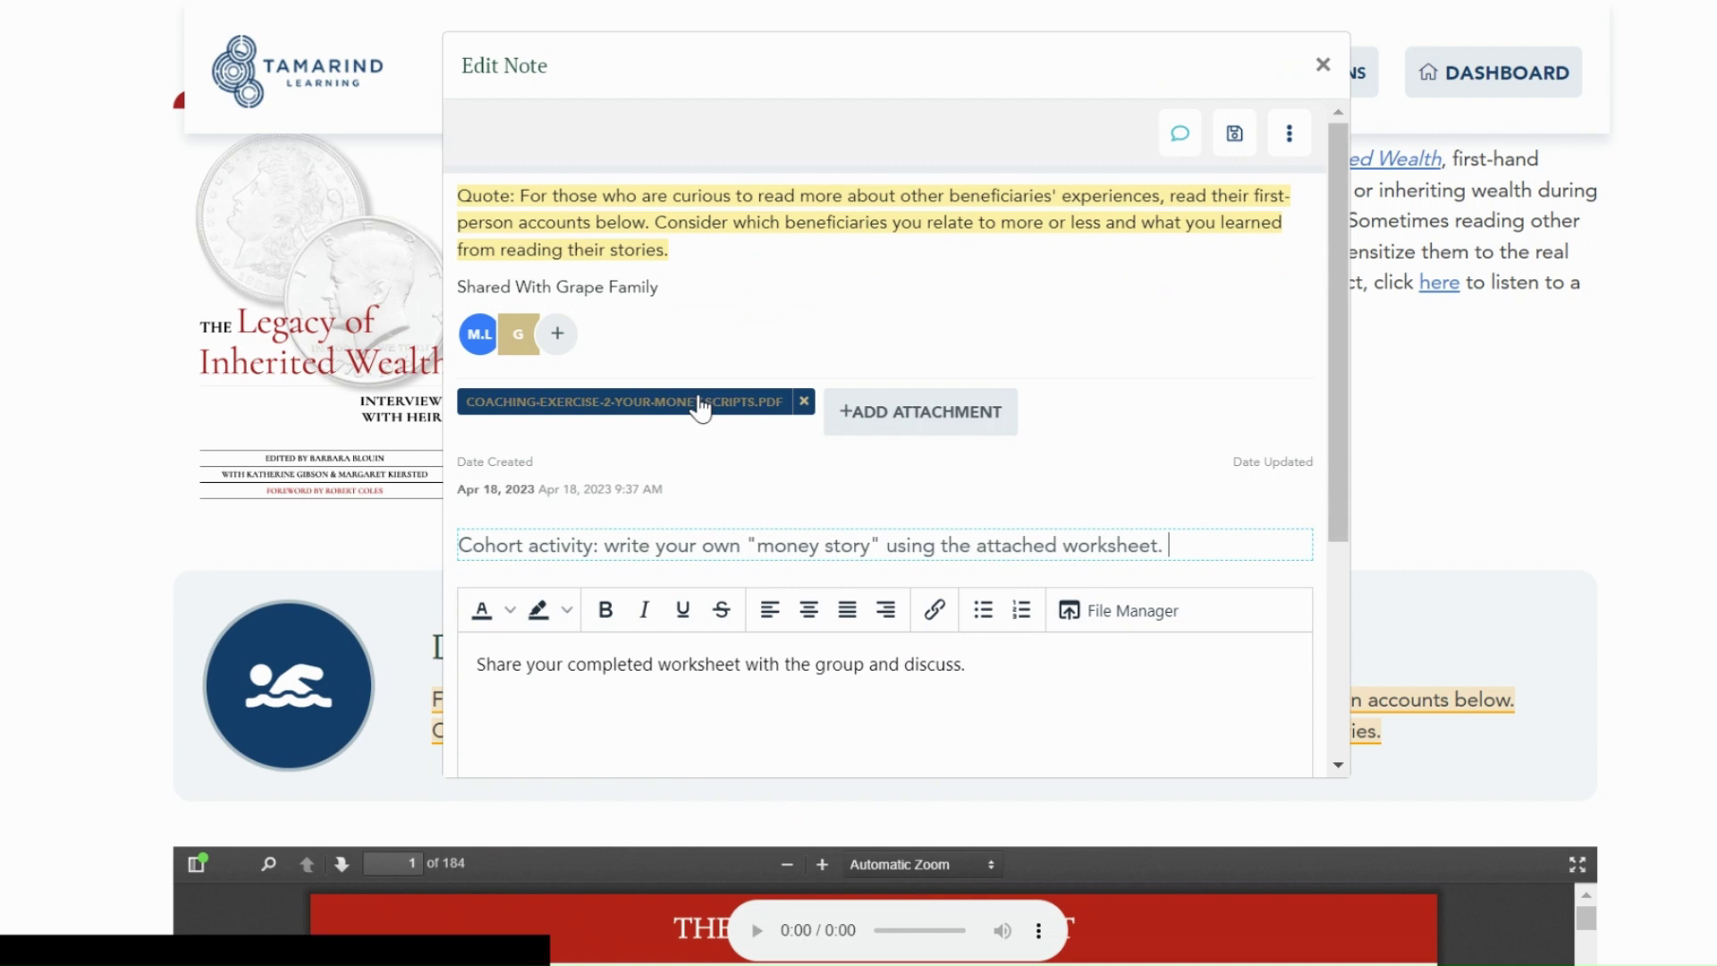
mouse_move(512, 358)
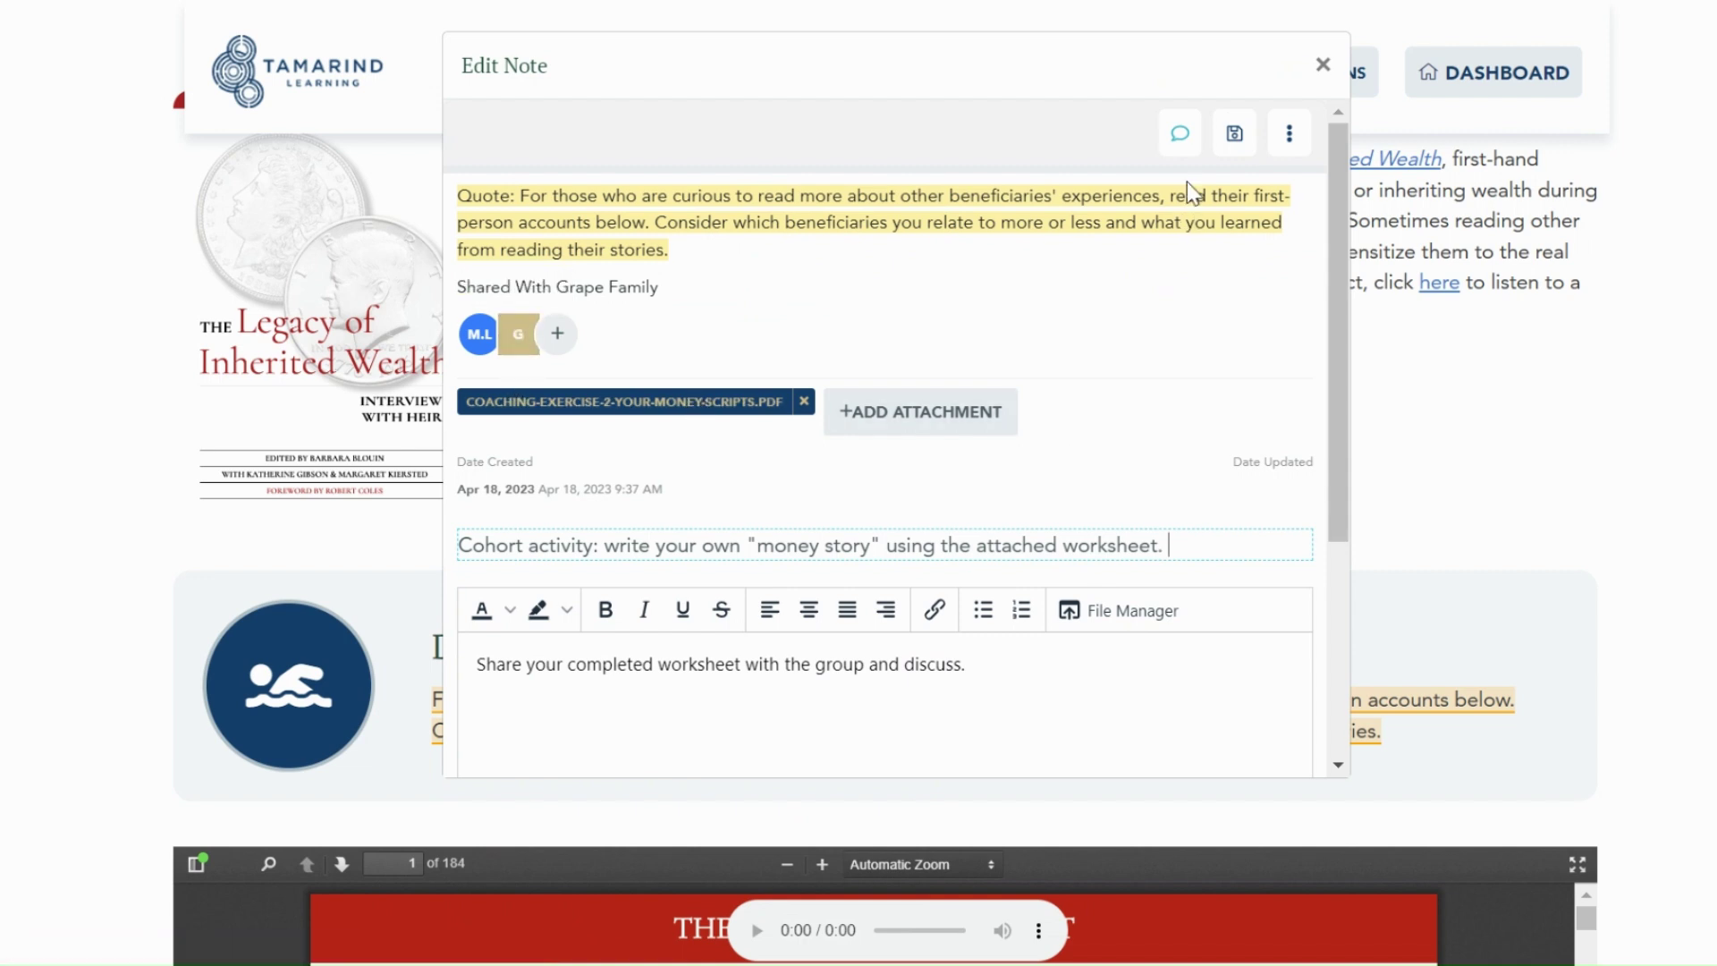
click(1182, 136)
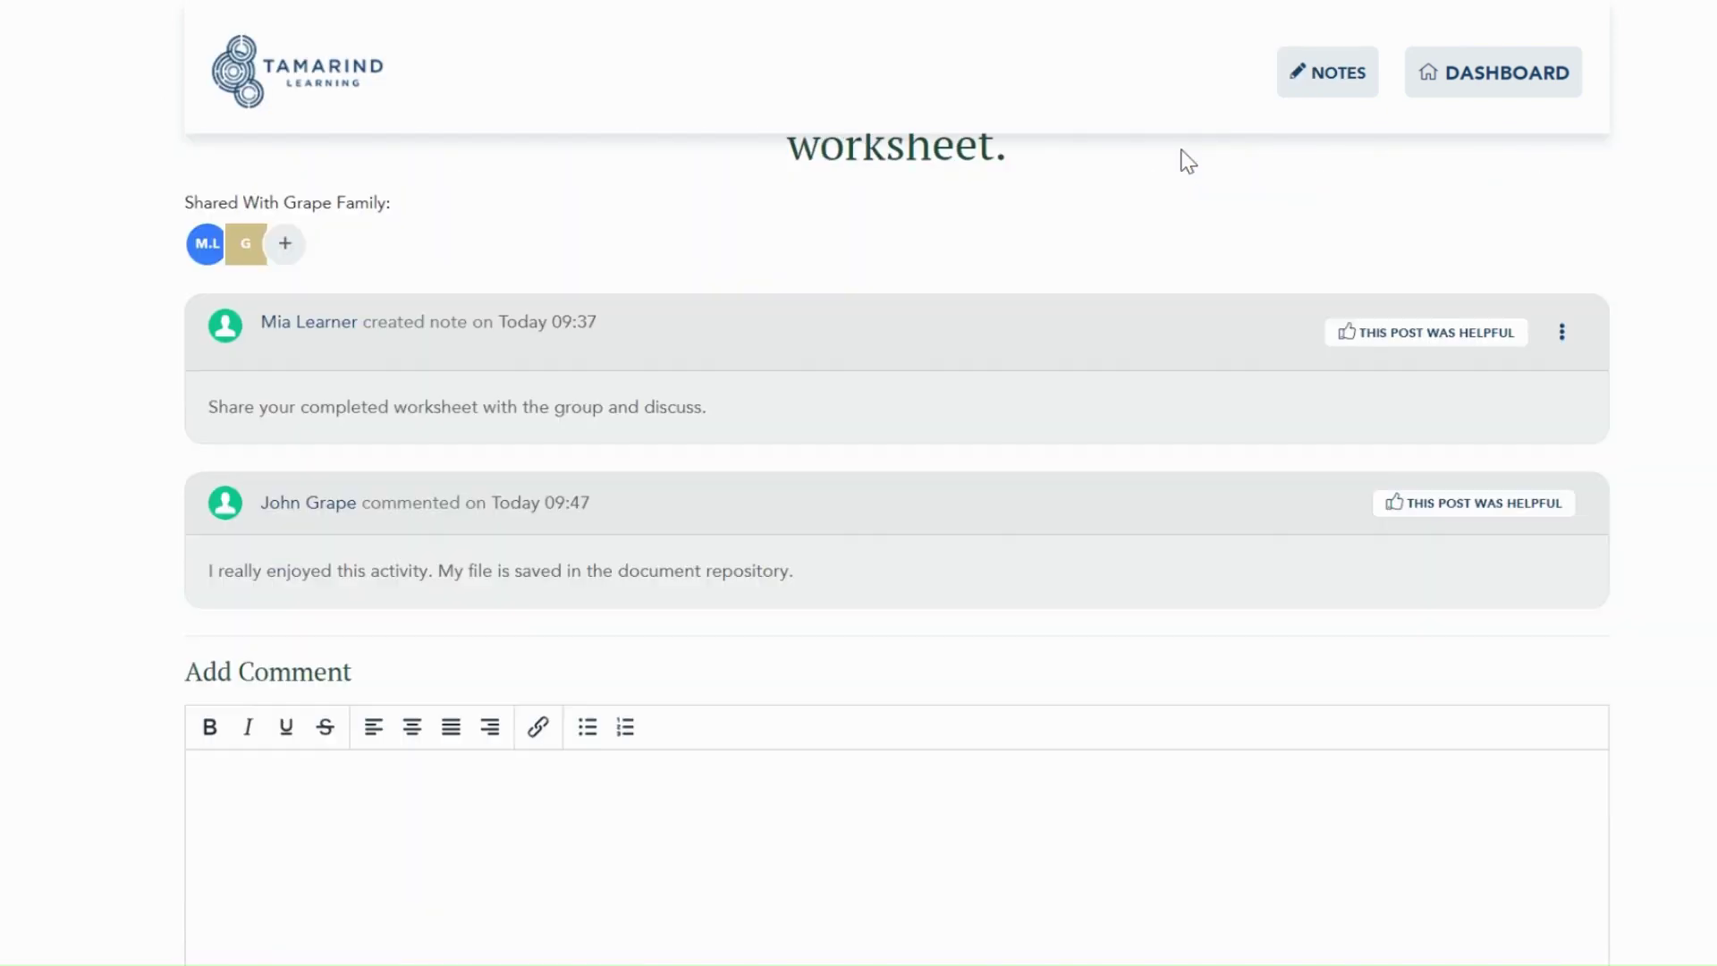
- Post the comment "Great!" in the cohort activity discussion and return to the Inheritance Project lesson section
click(623, 733)
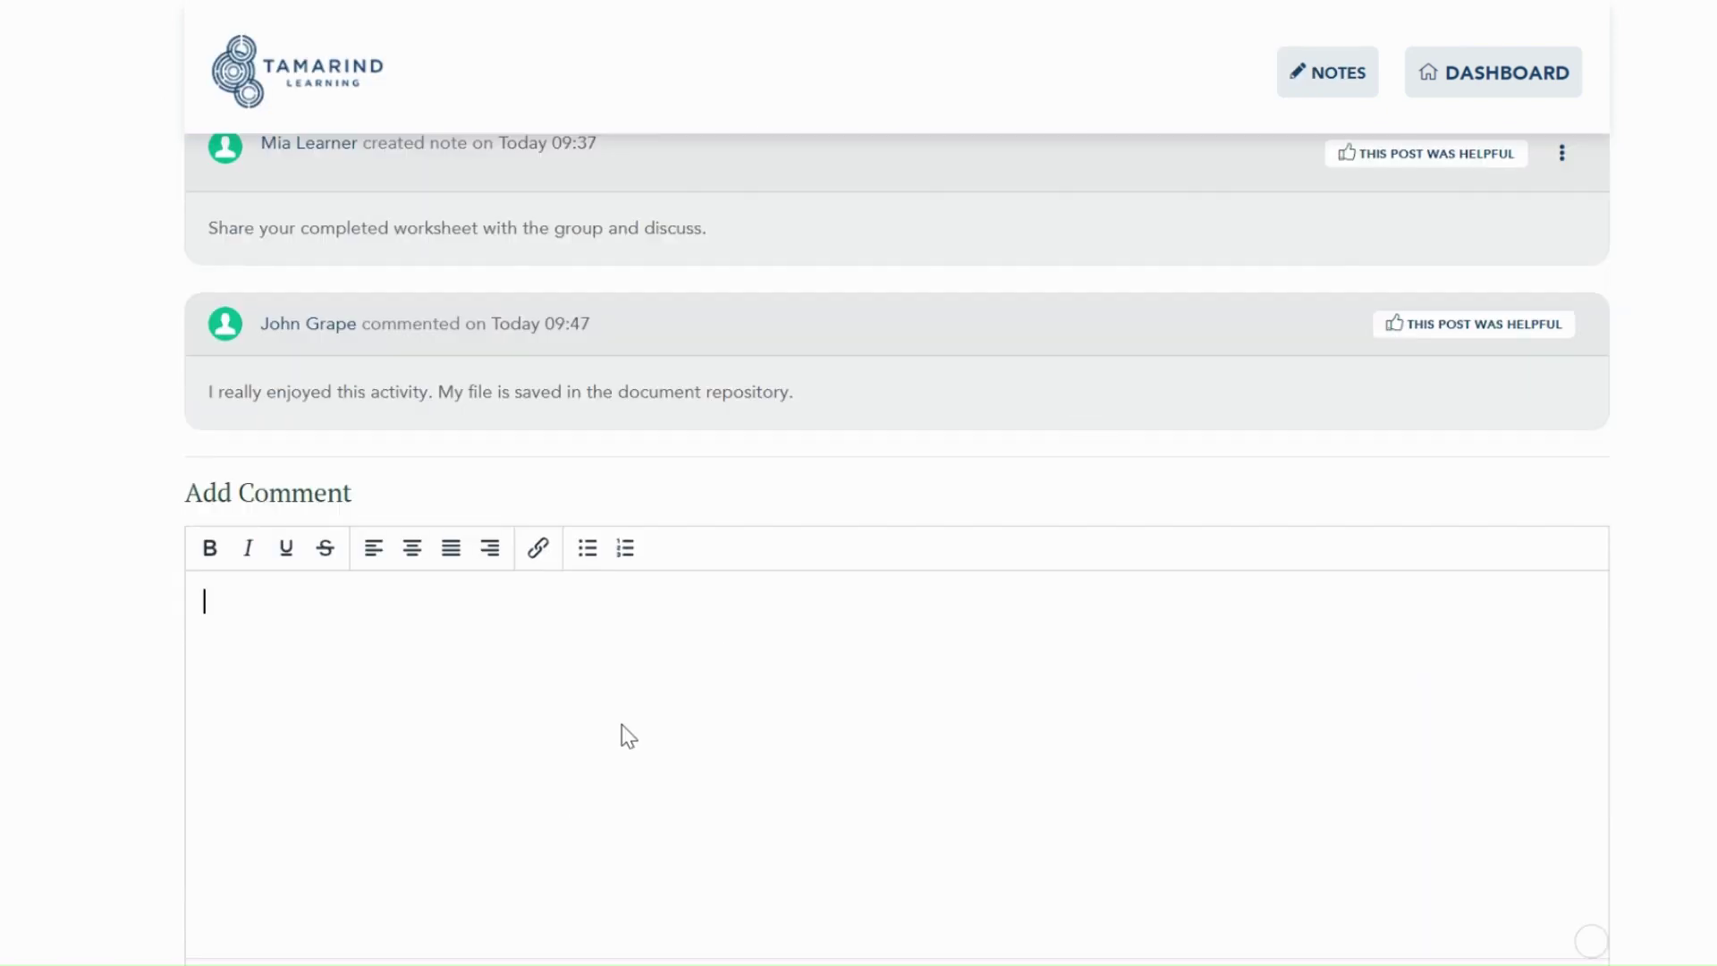
text(Great!)
scroll(1071, 706, down, 5)
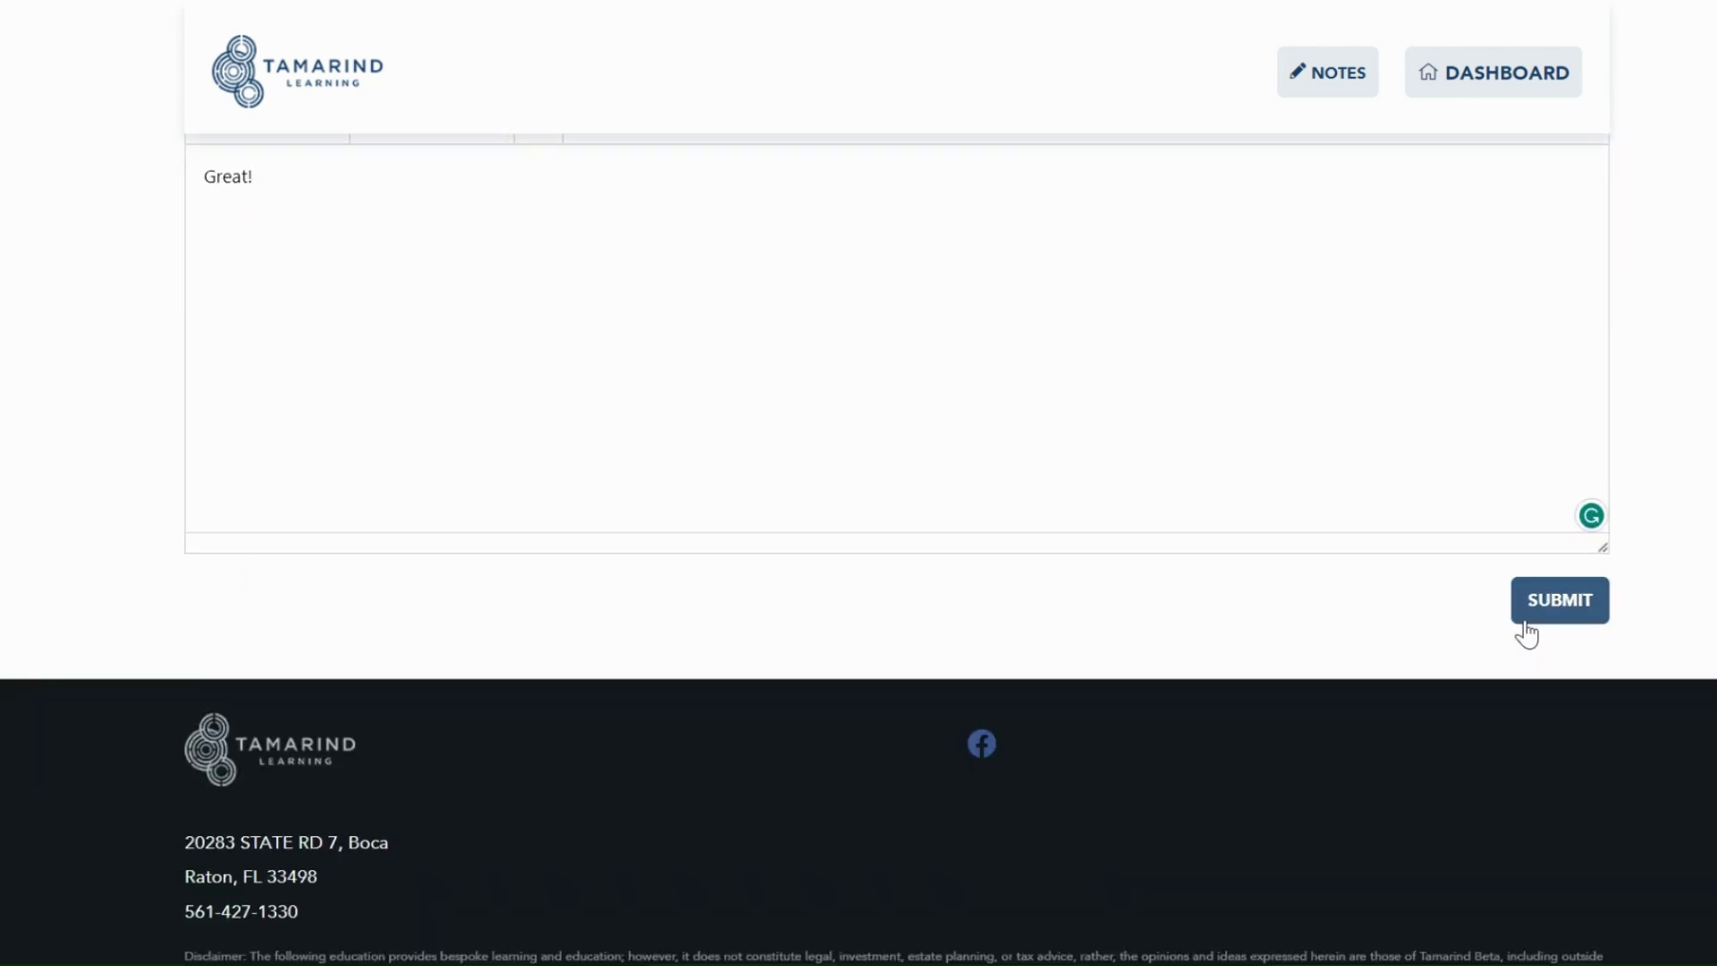
click(1520, 628)
scroll(1291, 522, up, 6)
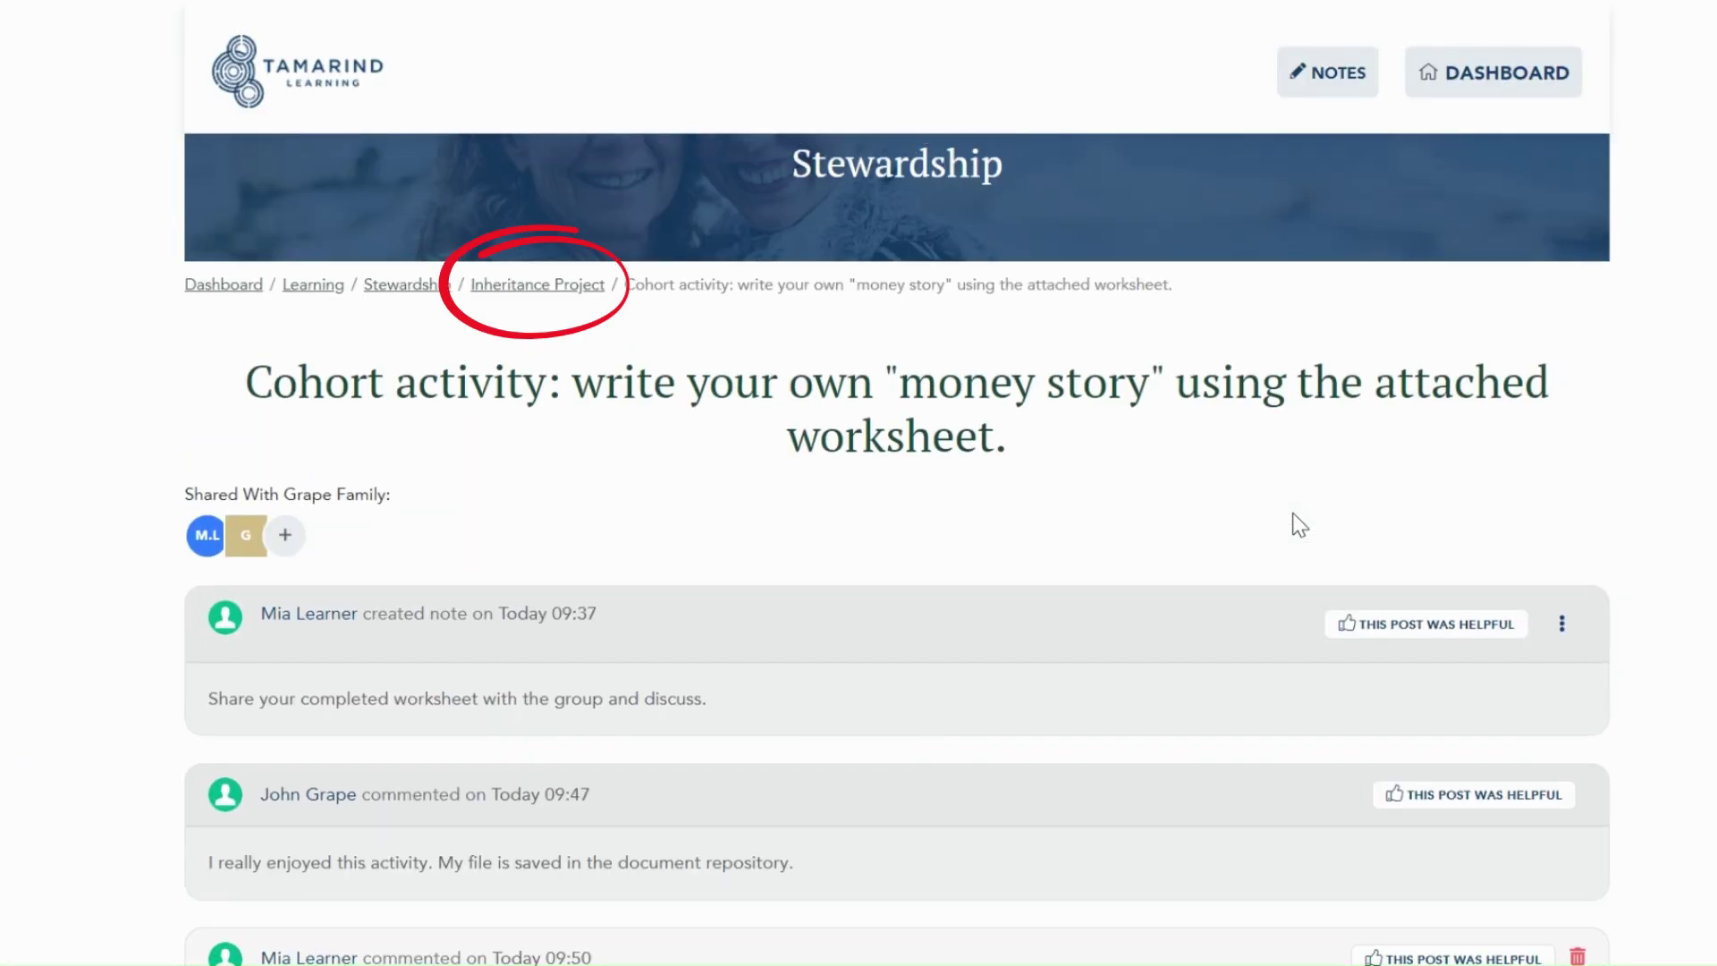
click(571, 288)
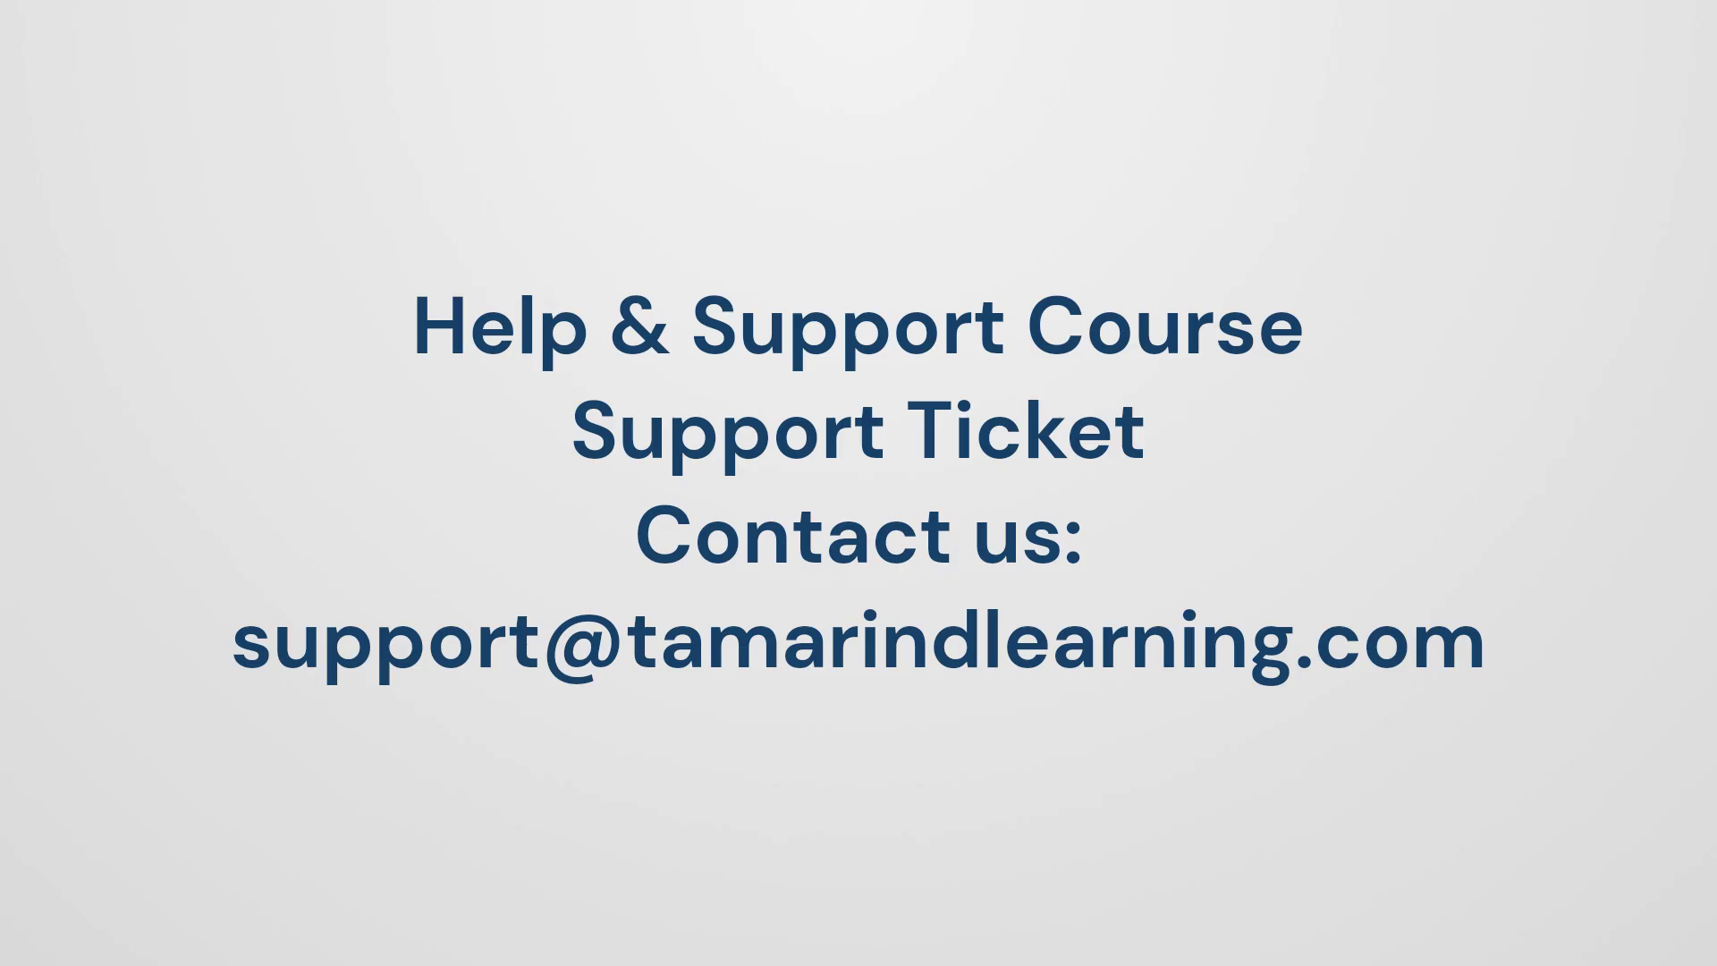